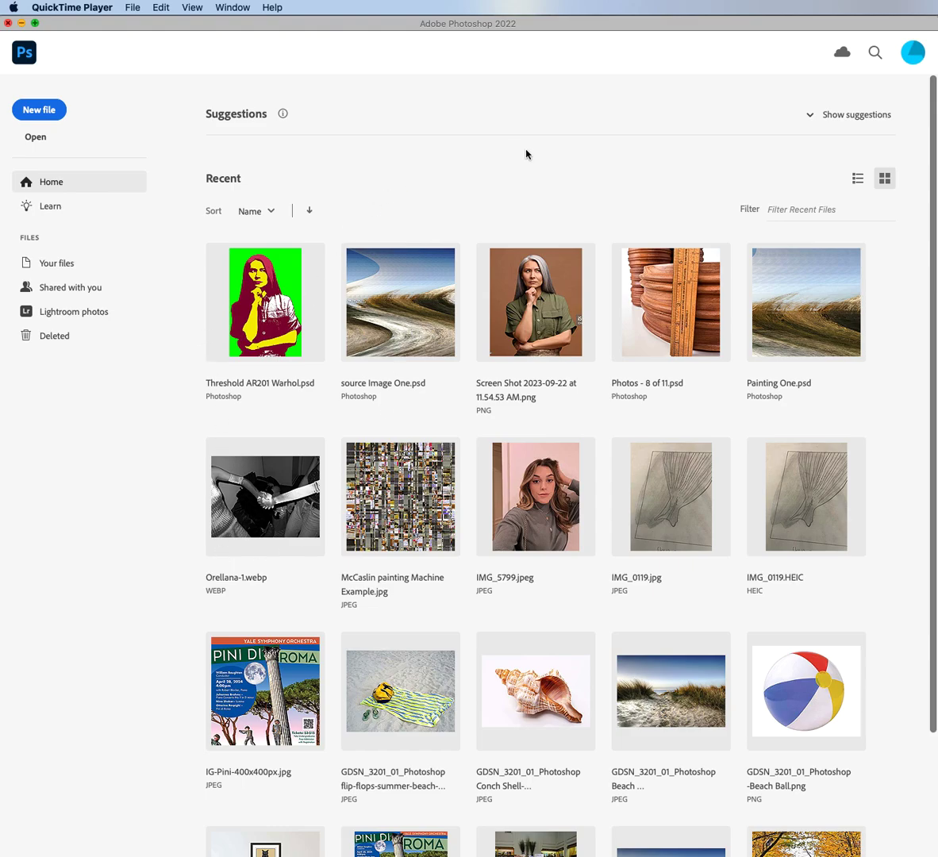
Step: Open the Beach Dunes JPEG from the recent files and bring up its Image Size settings fully in view
click(673, 705)
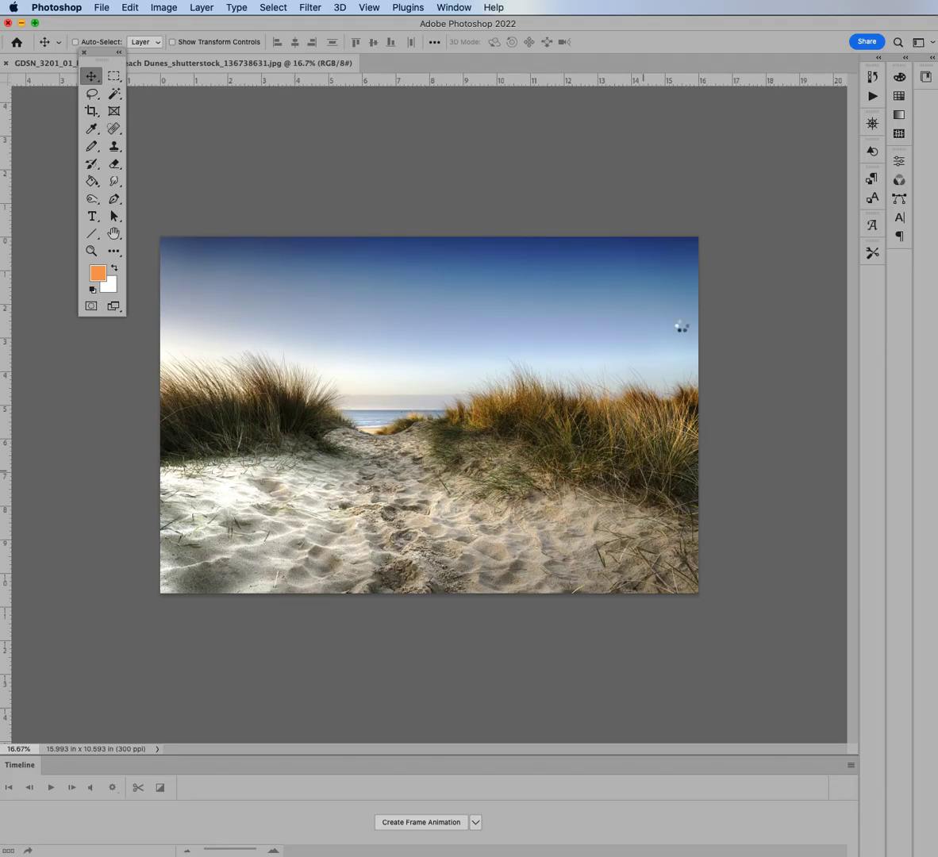
click(164, 8)
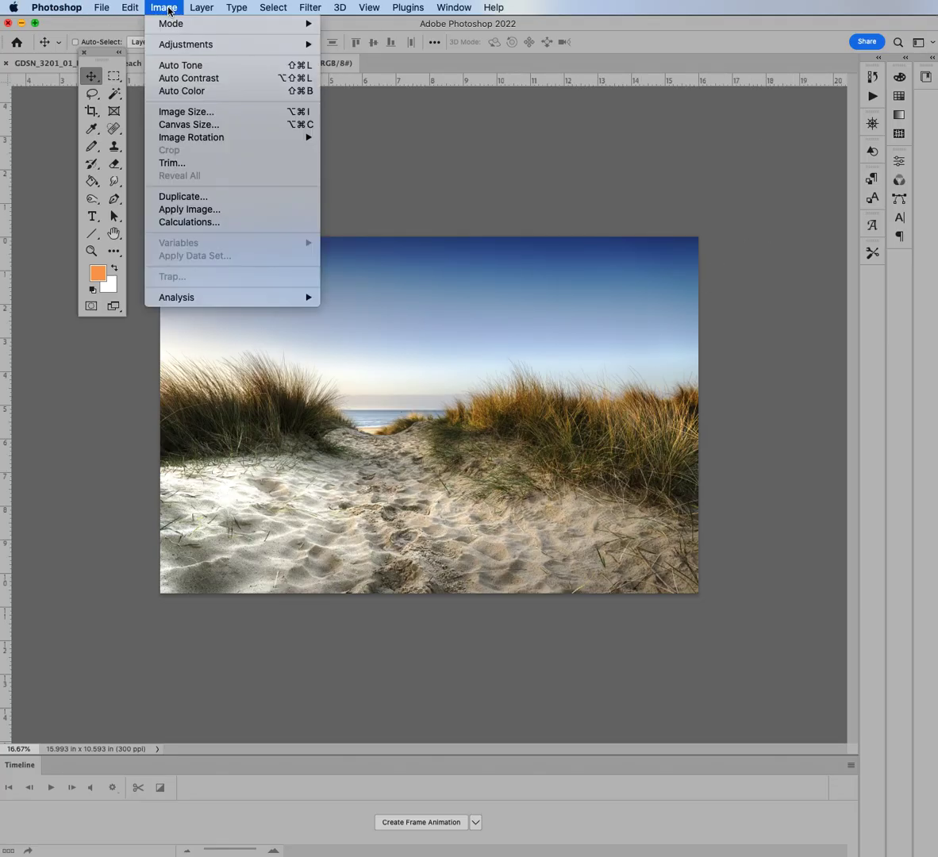
click(162, 112)
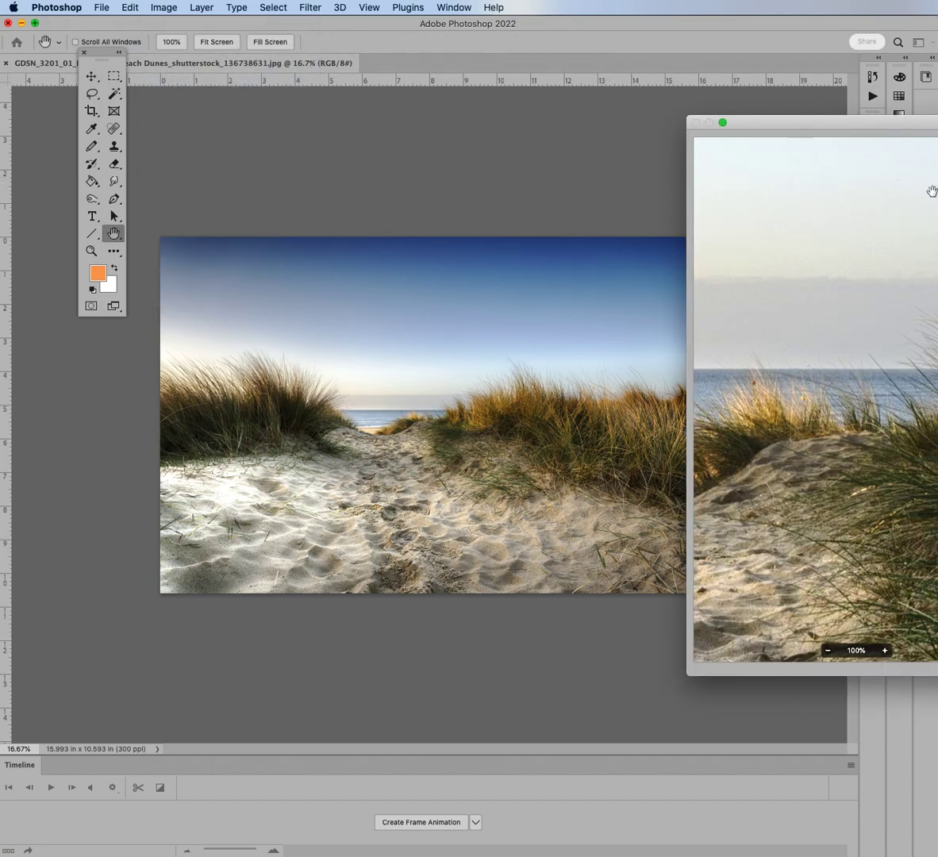
drag(815, 128, 345, 245)
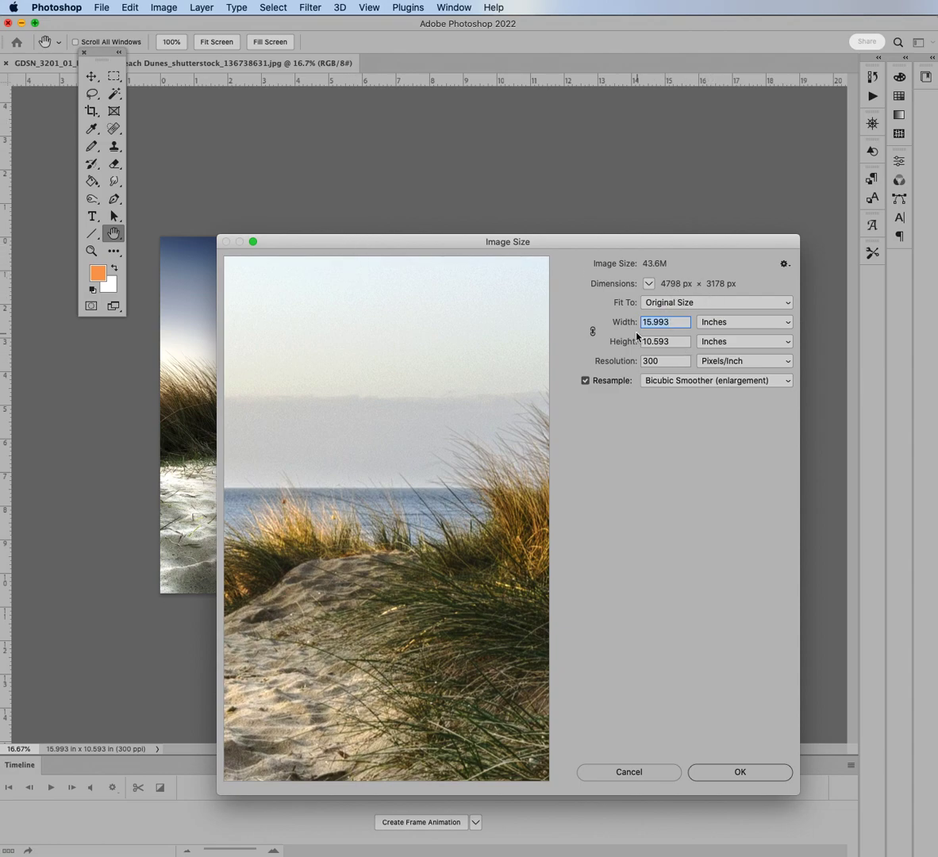
Step: Try a width of 20 inches with the proportions unlinked, and link width and height
click(672, 324)
text(20)
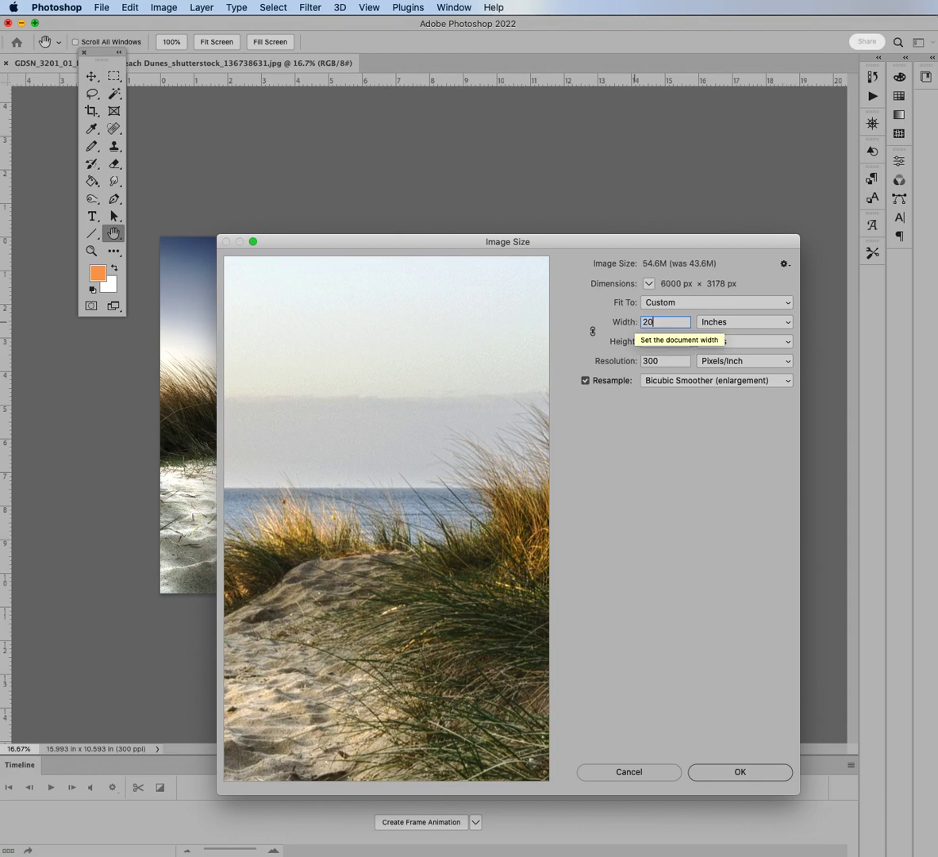
click(593, 331)
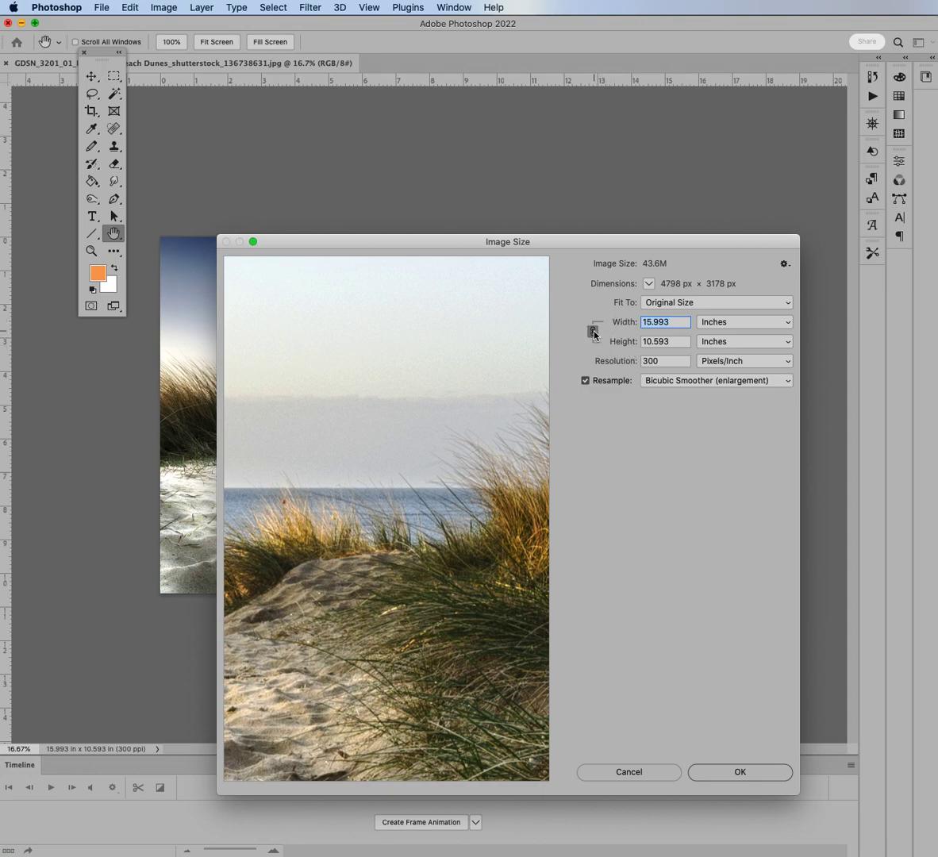
Step: Set the image width to 20 inches, unlink the proportions and set the height to 20 inches
click(624, 321)
text(20)
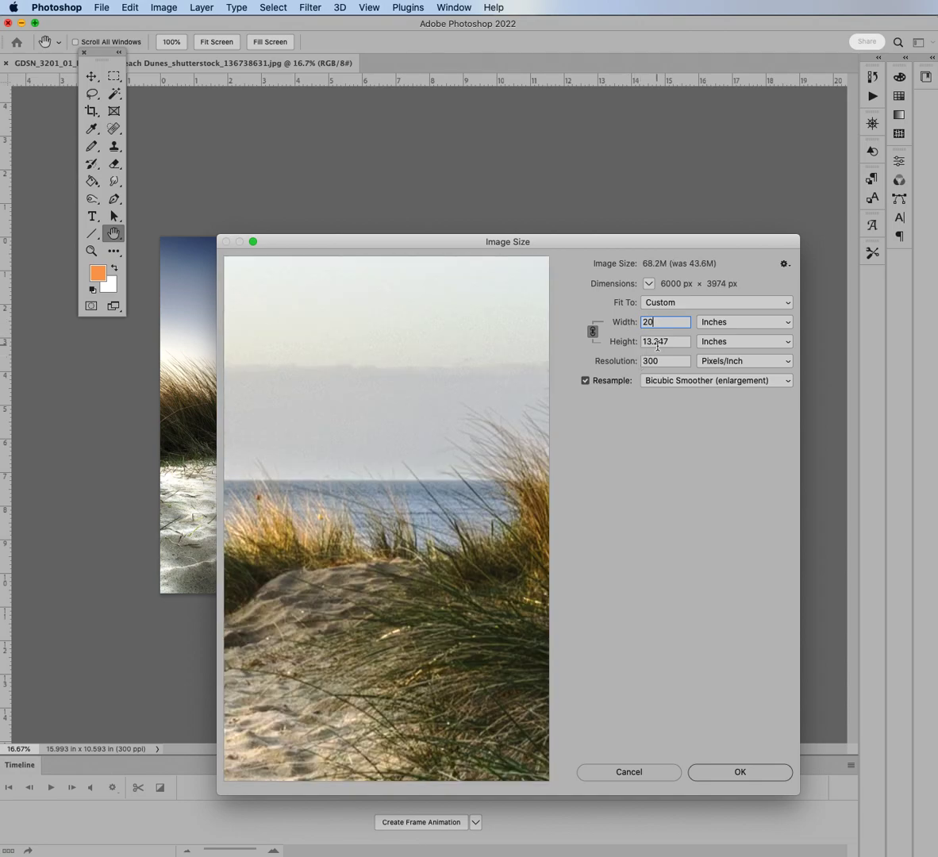
click(592, 330)
click(623, 341)
text(2)
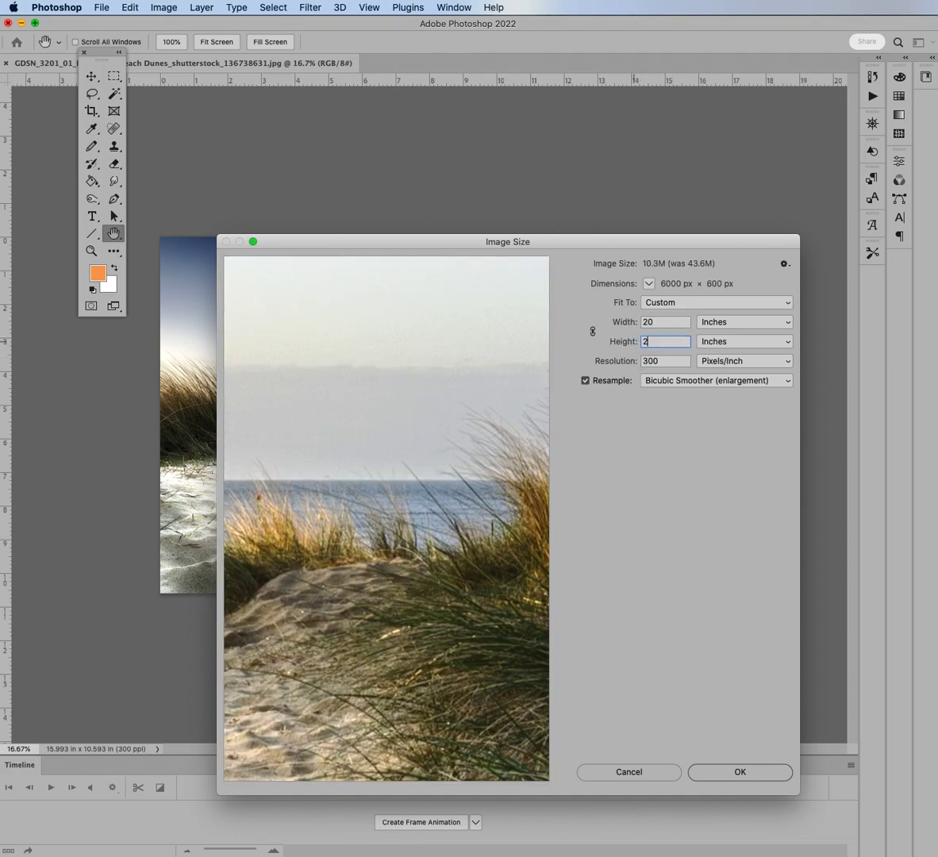
text(0)
Step: Set the resolution to 180 pixels/inch, keep Bicubic Smoother (enlargement) resampling, and apply the new image size
click(621, 358)
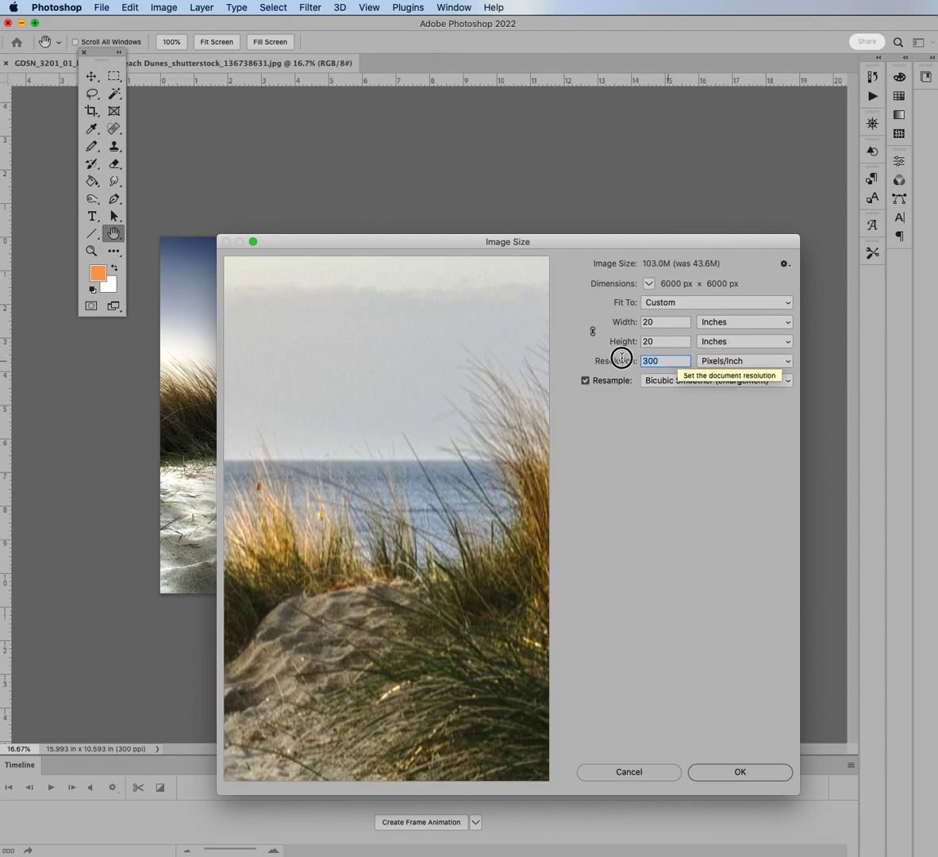
text(180)
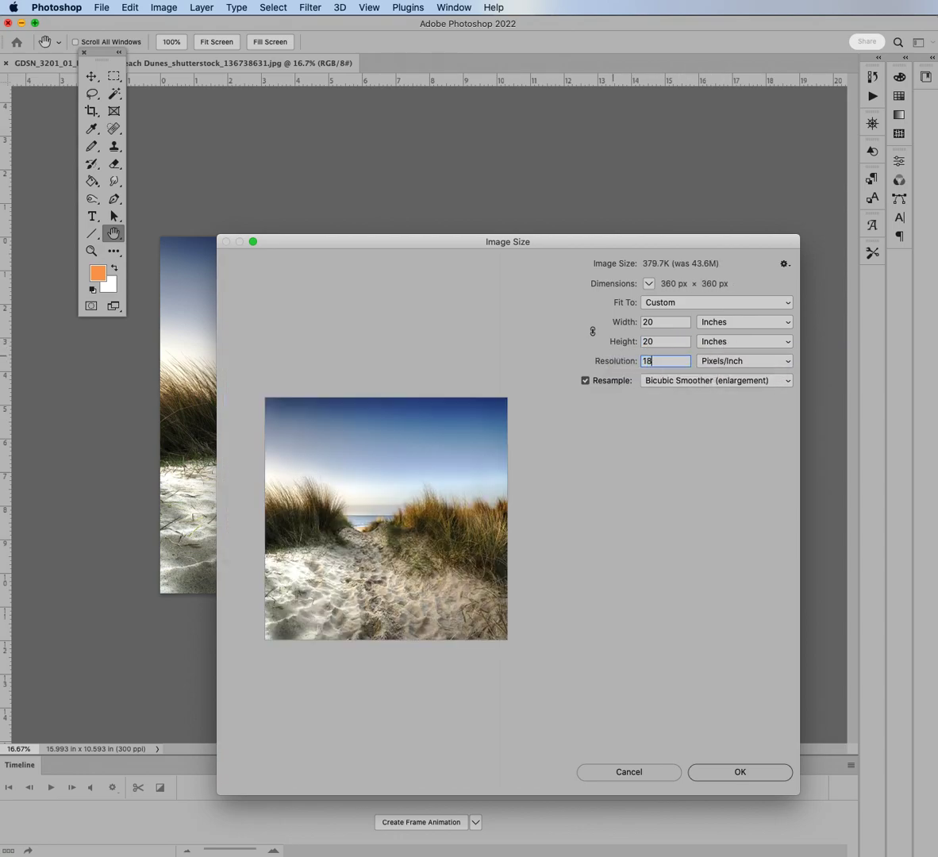
click(701, 381)
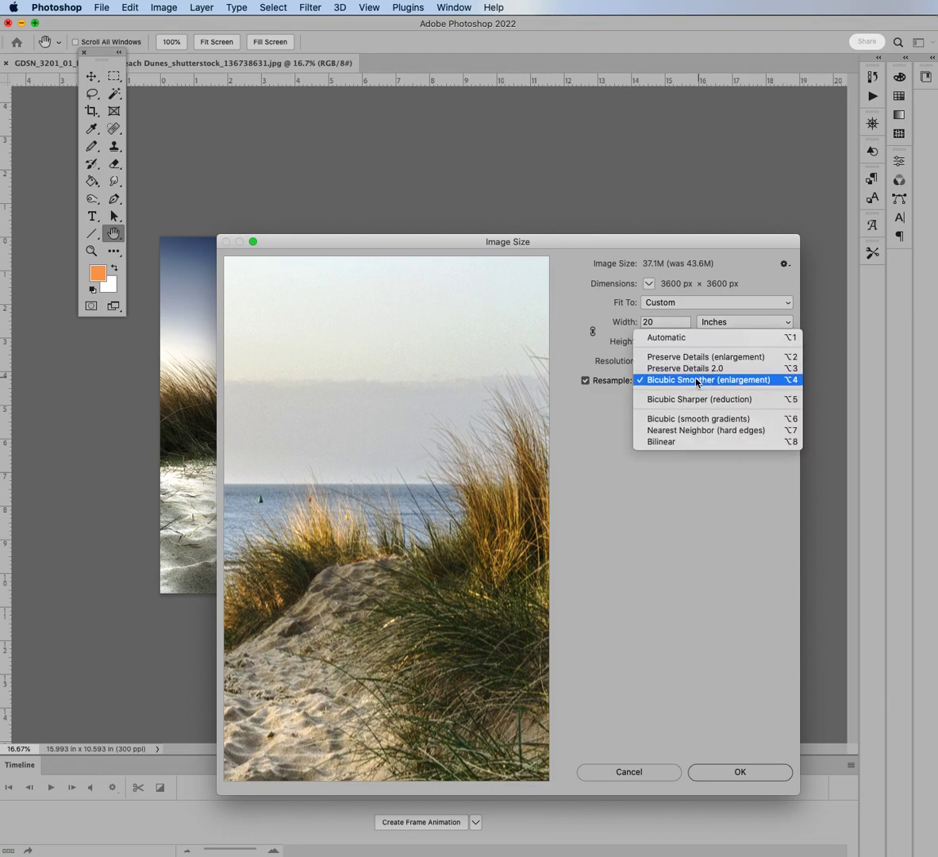
click(618, 465)
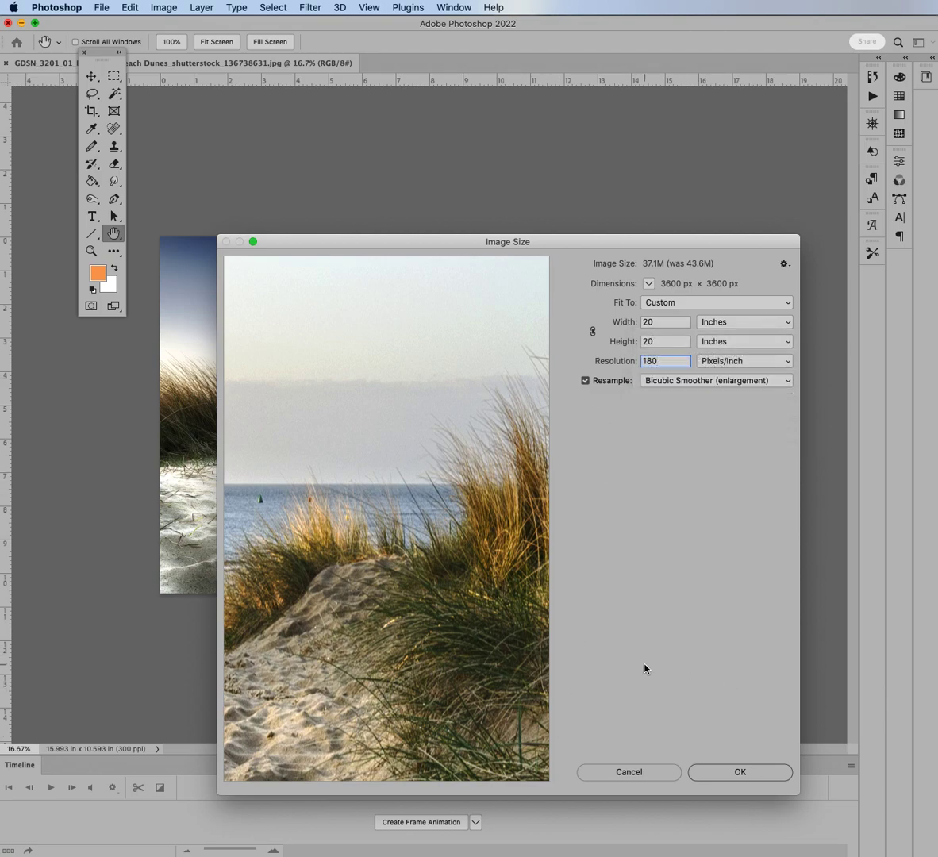
click(760, 771)
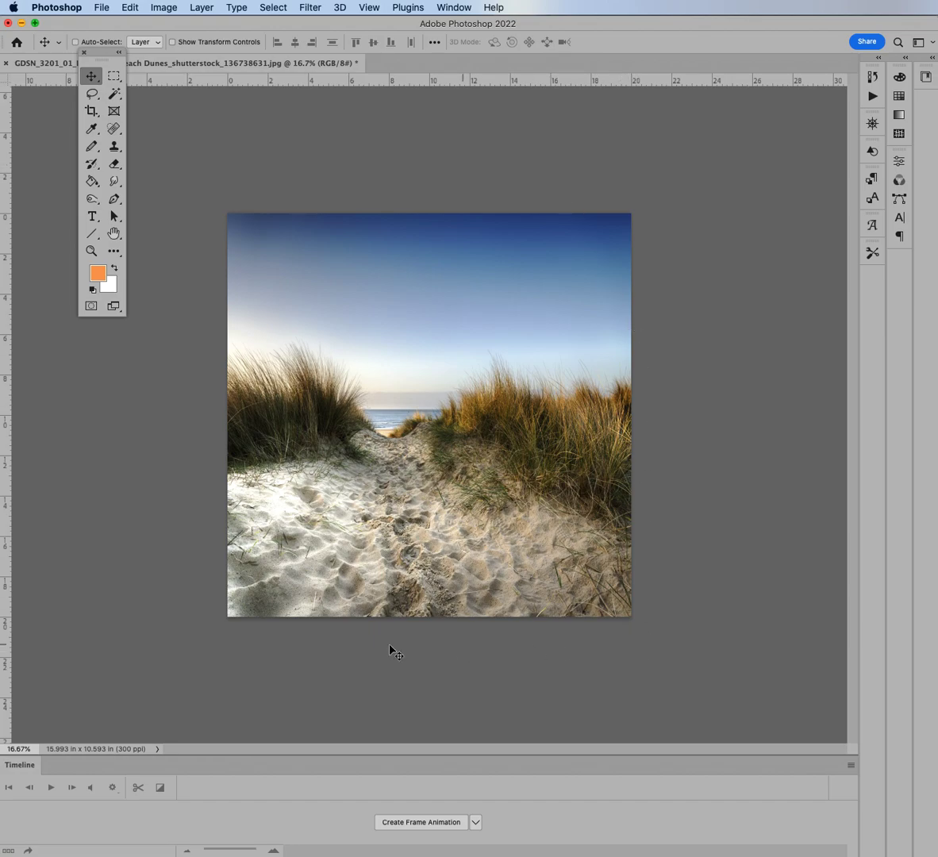
Step: Reposition the application window slightly and display the Actions panel
mouse_move(248, 23)
mouse_down()
mouse_move(430, 39)
mouse_move(255, 41)
mouse_up()
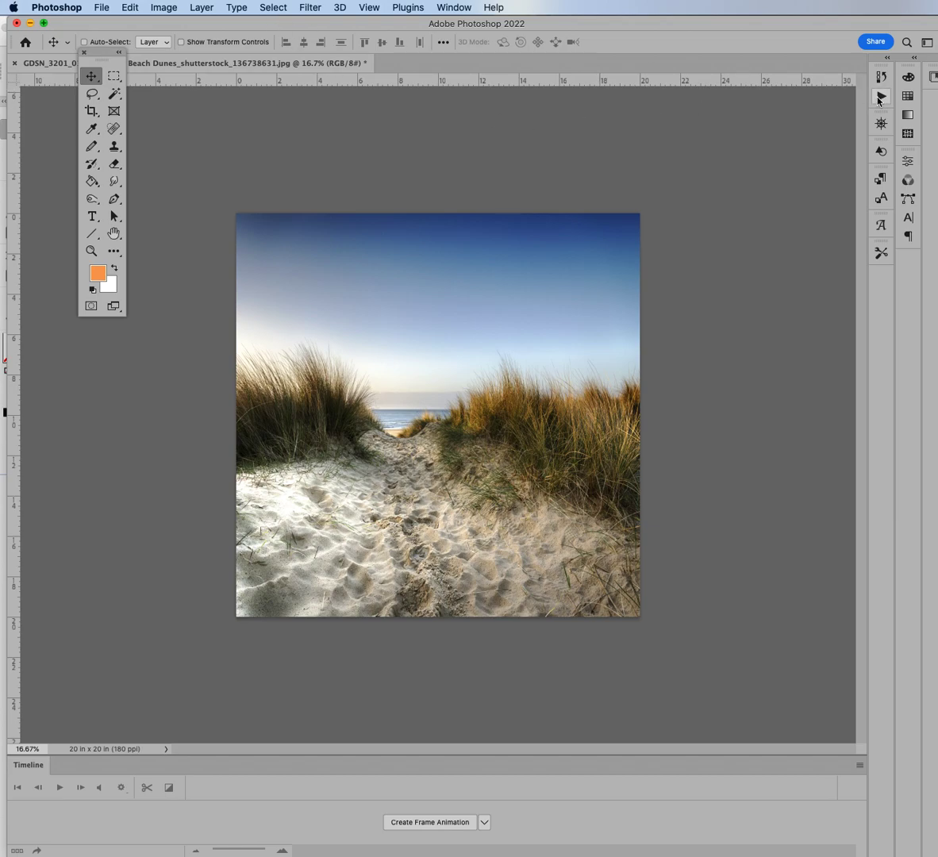
click(456, 8)
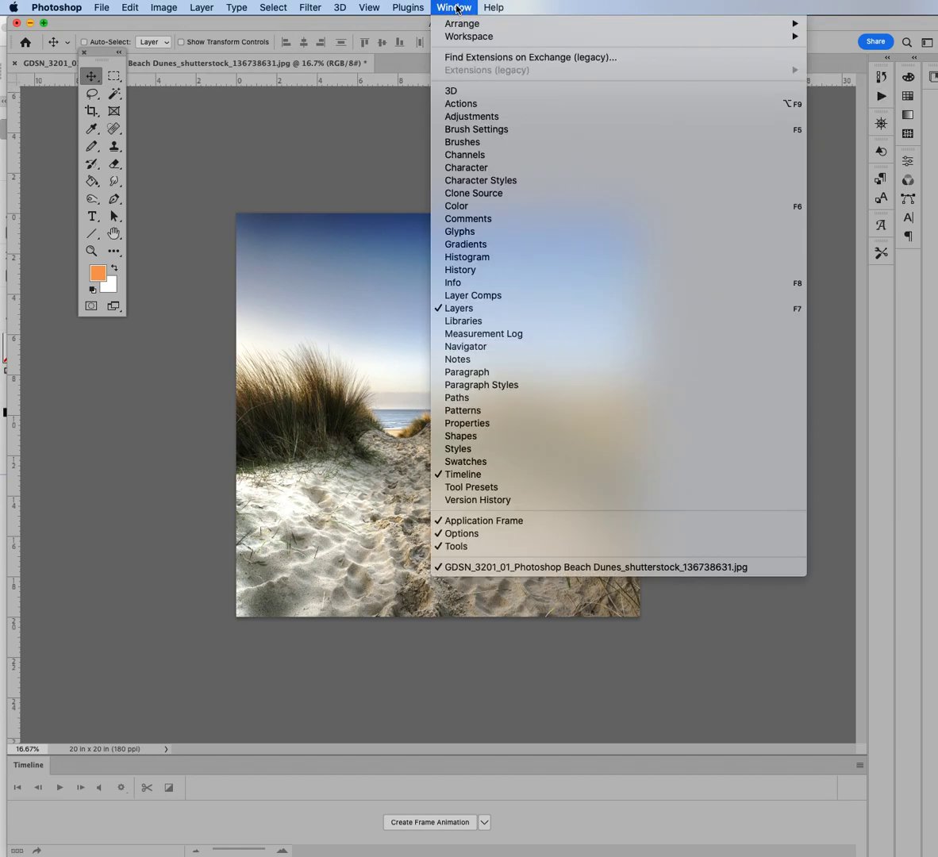
click(465, 103)
click(881, 96)
click(883, 99)
click(883, 99)
click(882, 99)
Step: Clear all existing actions, including the AR 201 Actions and Set One sets
click(758, 89)
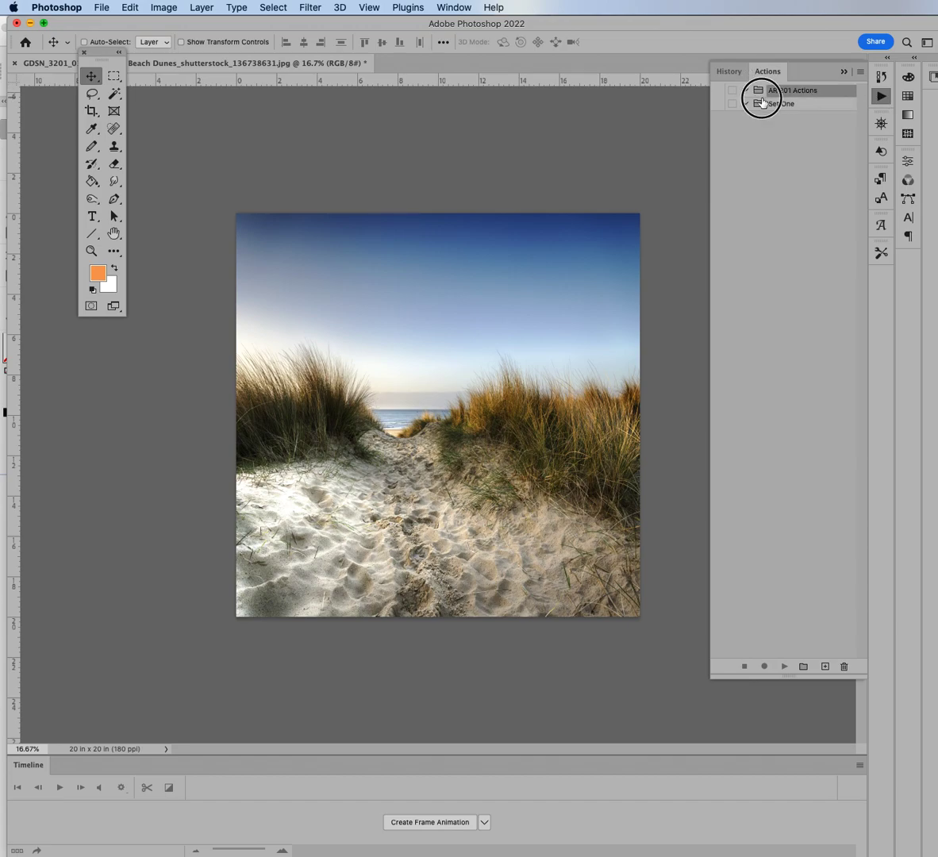
shift+click(775, 107)
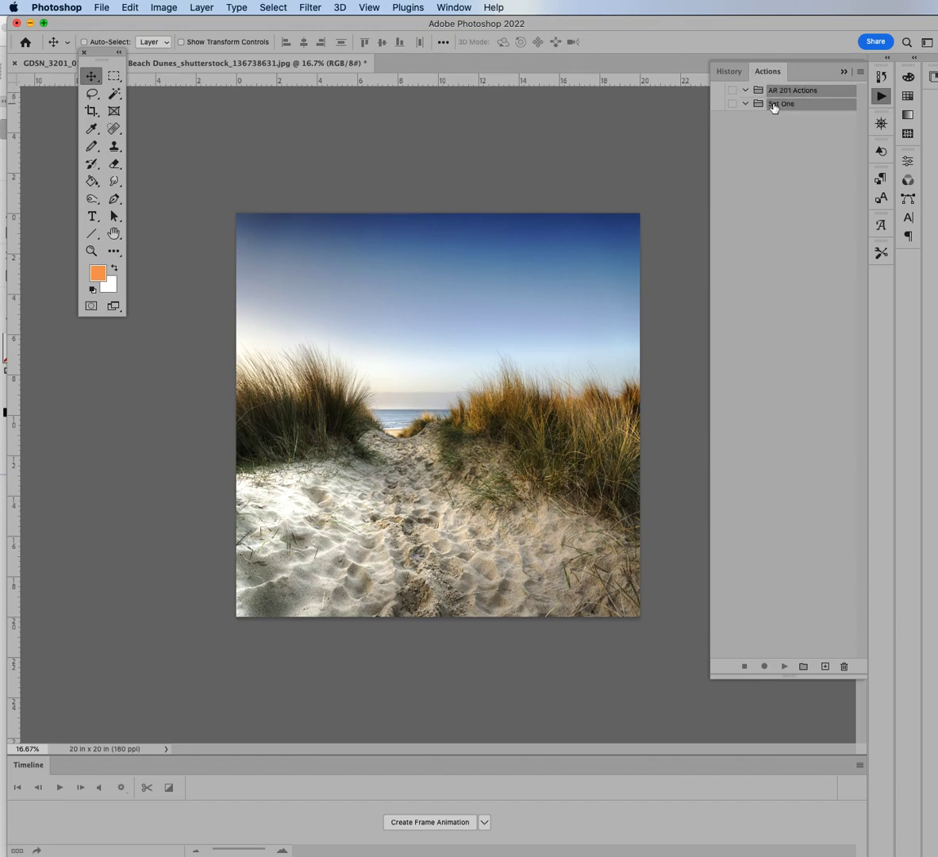
click(859, 70)
click(886, 301)
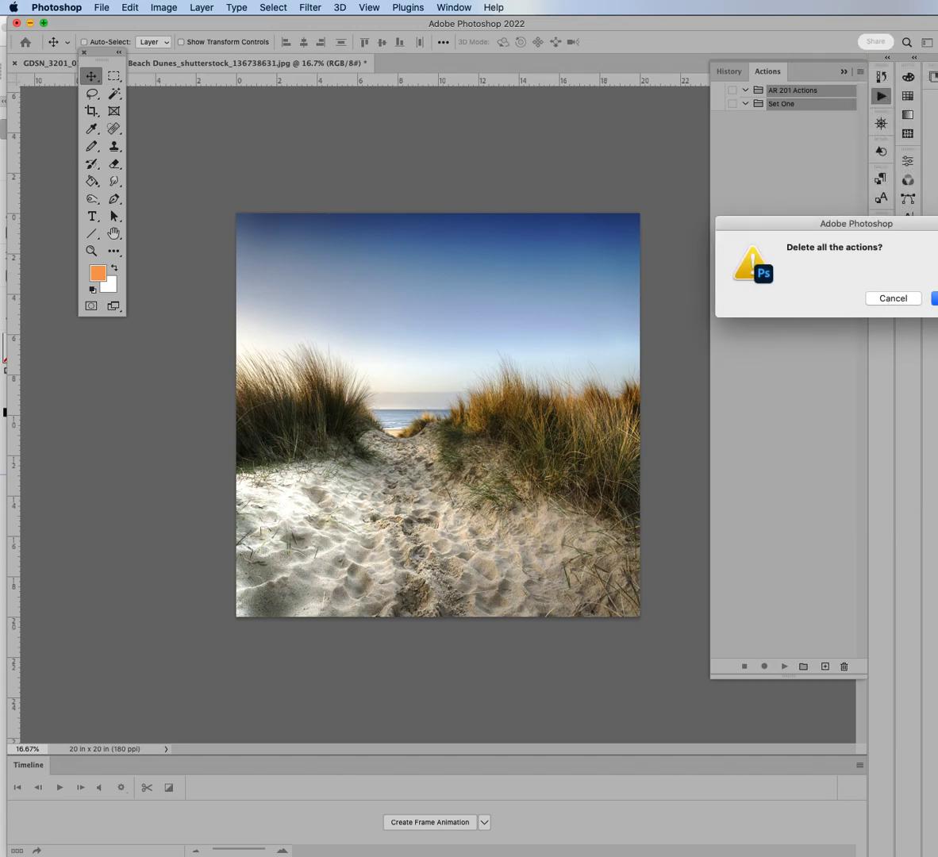
click(935, 300)
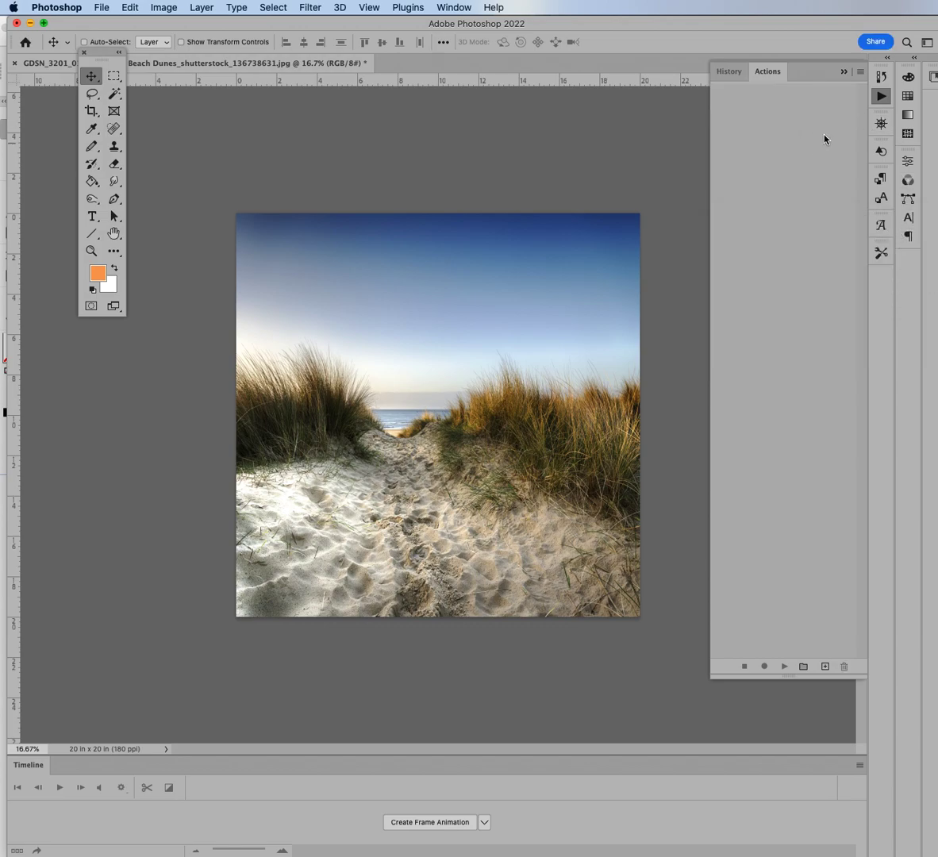
Step: Create a new action set named "AR 201 actions"
click(860, 73)
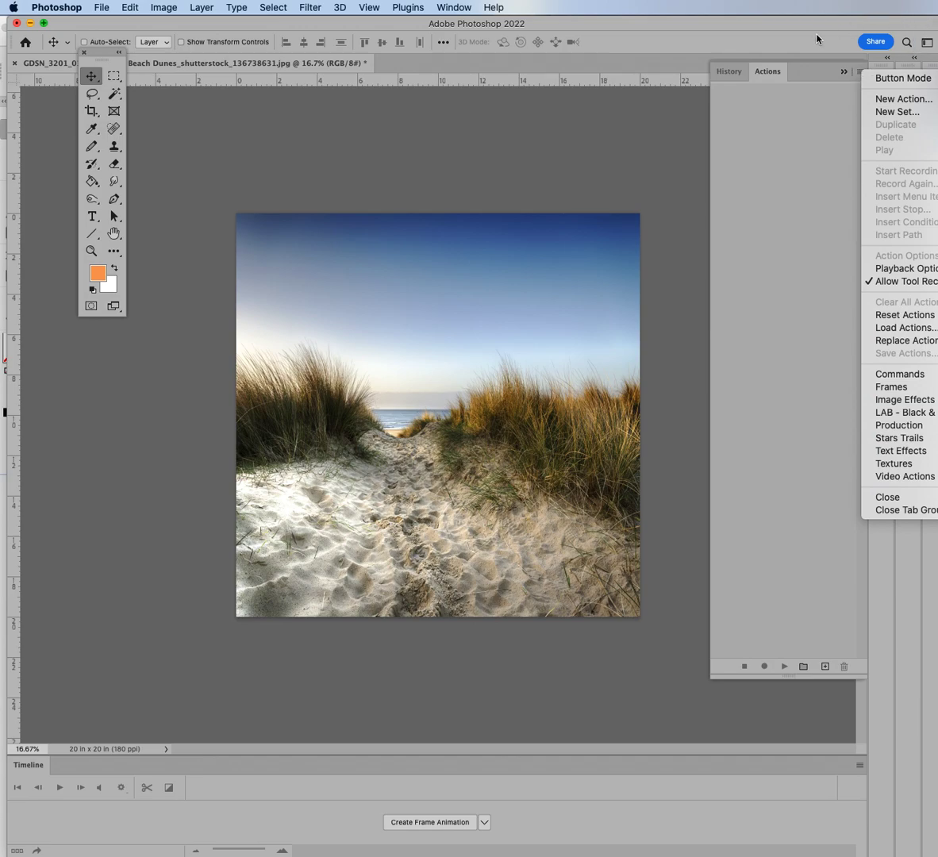
click(890, 111)
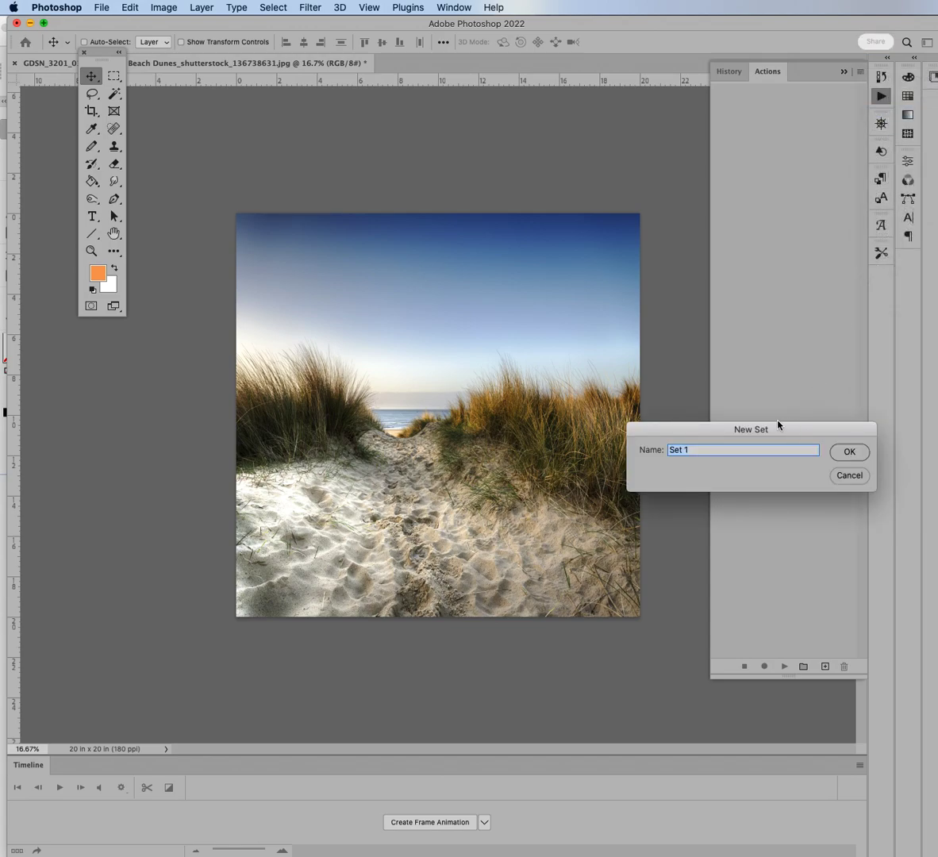
text(AR 201 actions)
click(848, 451)
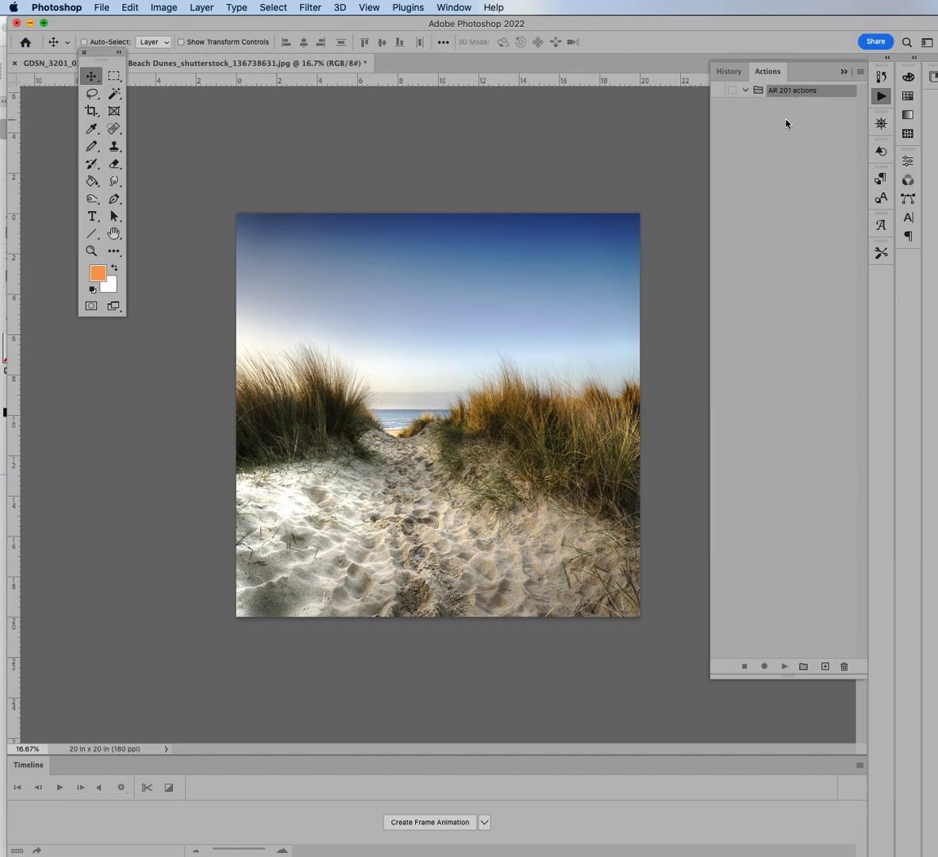
Step: Create an action named "Beach filters etc" in the AR 201 actions set and start recording it
click(861, 73)
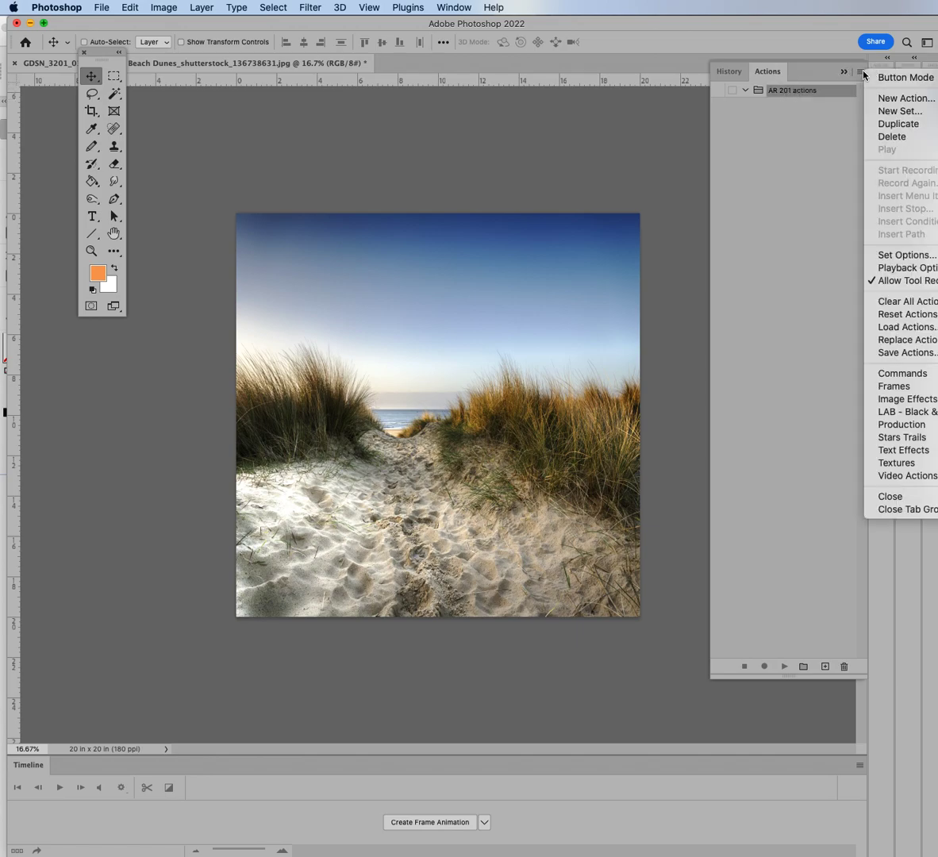
click(893, 98)
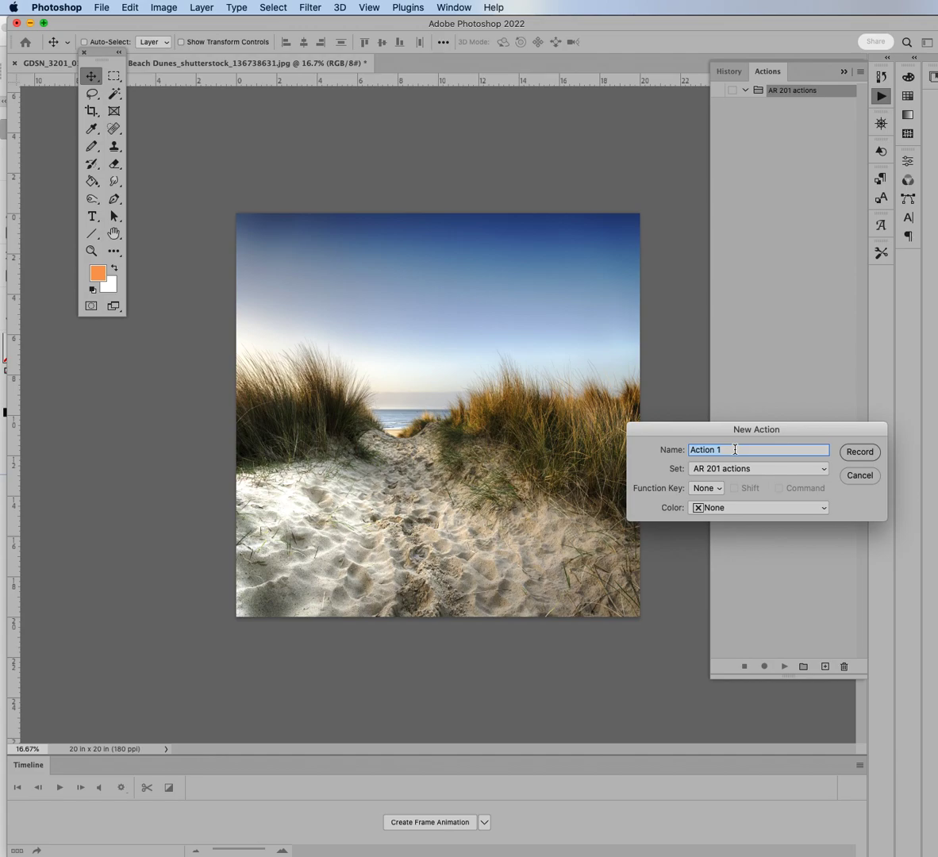
text(Beach filters etc)
click(860, 451)
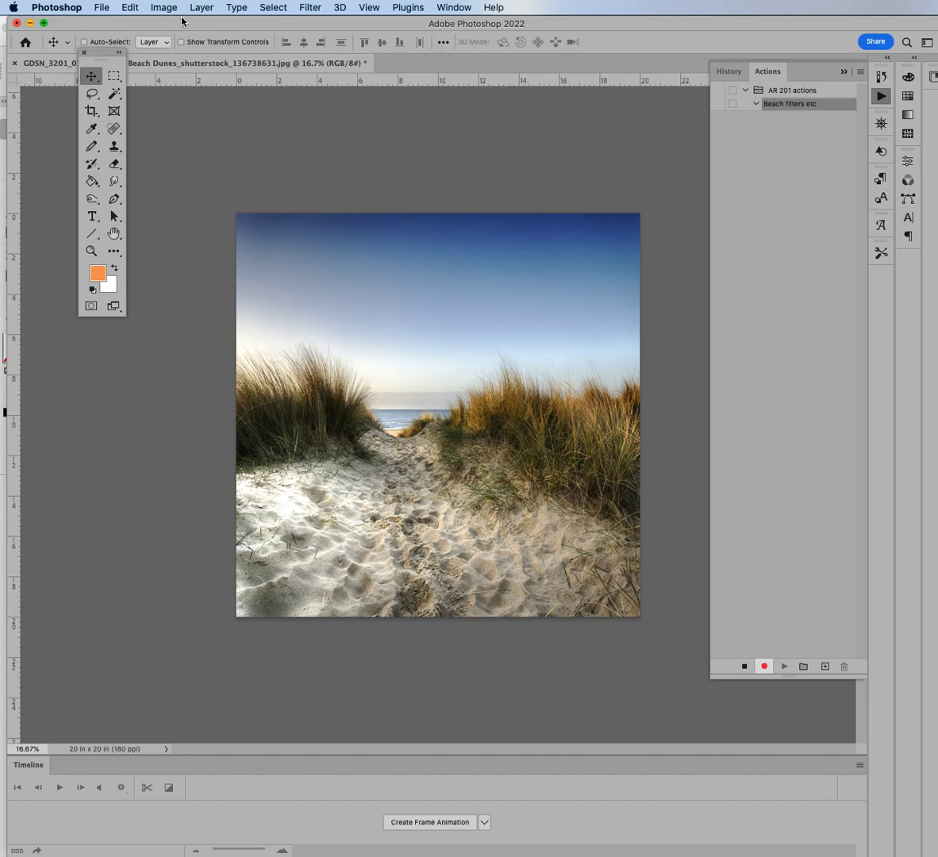
Step: Open the Filter Gallery, set its preview to 25% and choose the Spatter filter from Brush Strokes
click(306, 8)
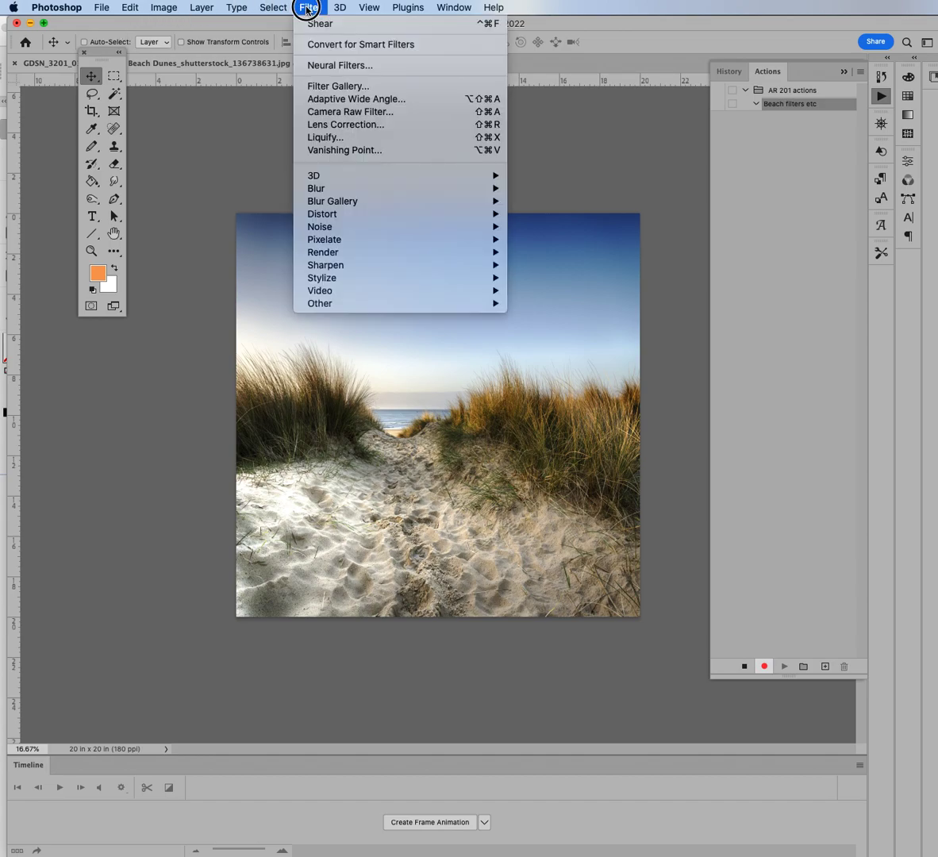
click(314, 86)
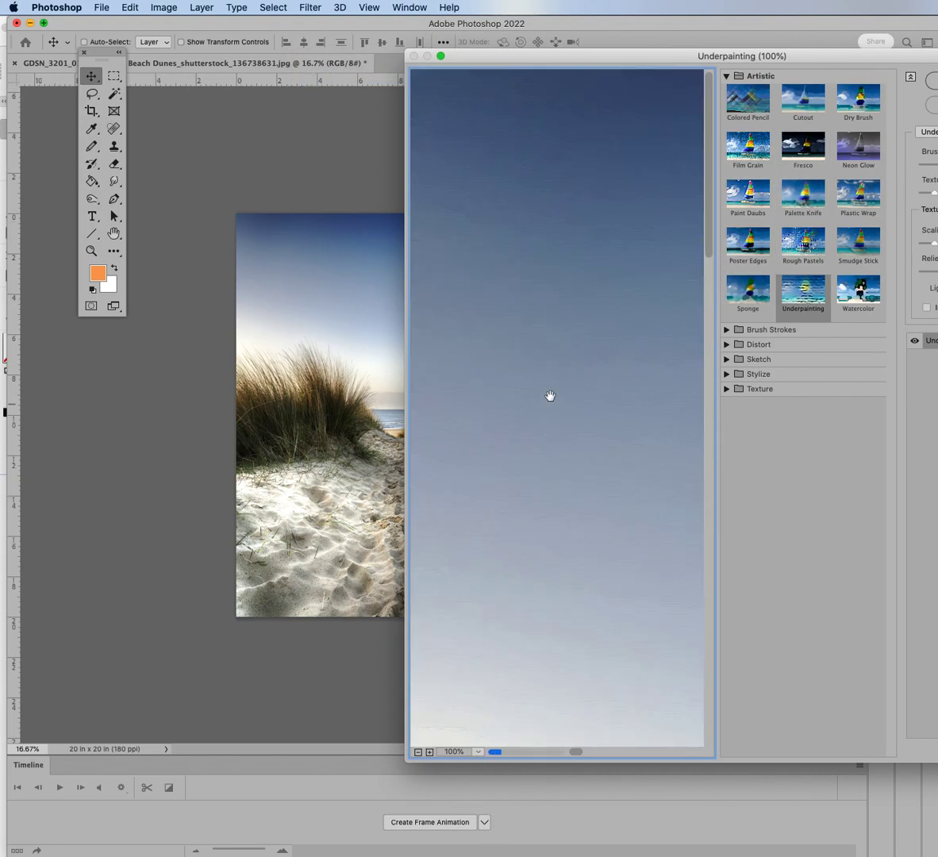
click(478, 752)
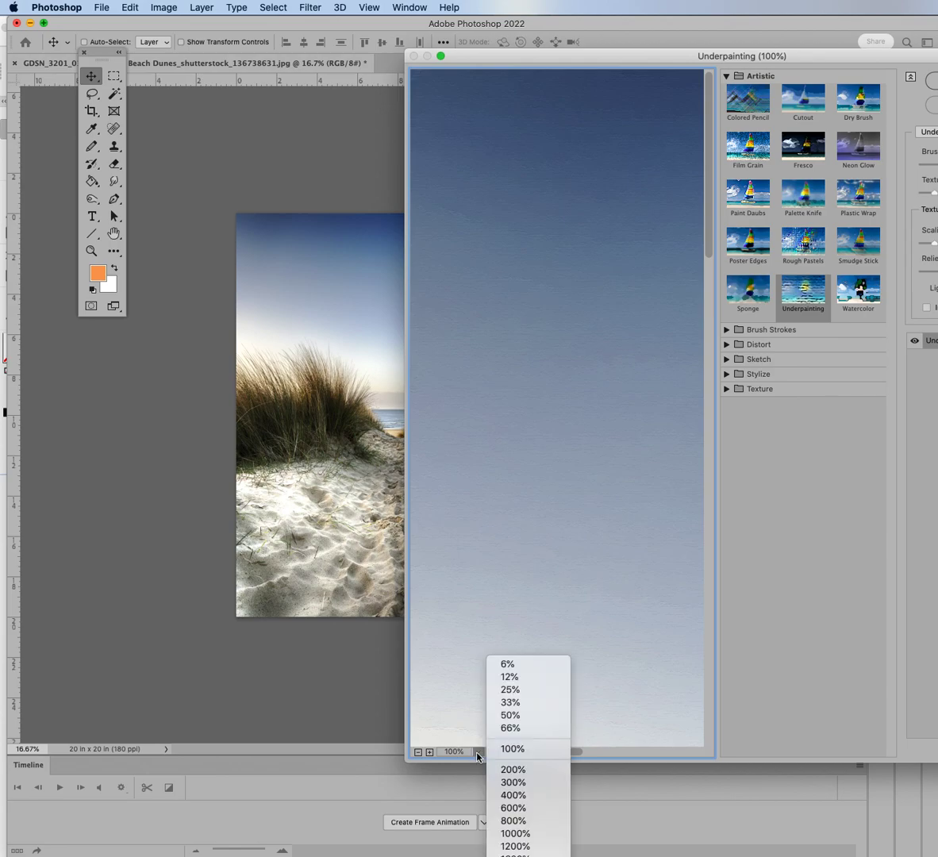
click(505, 691)
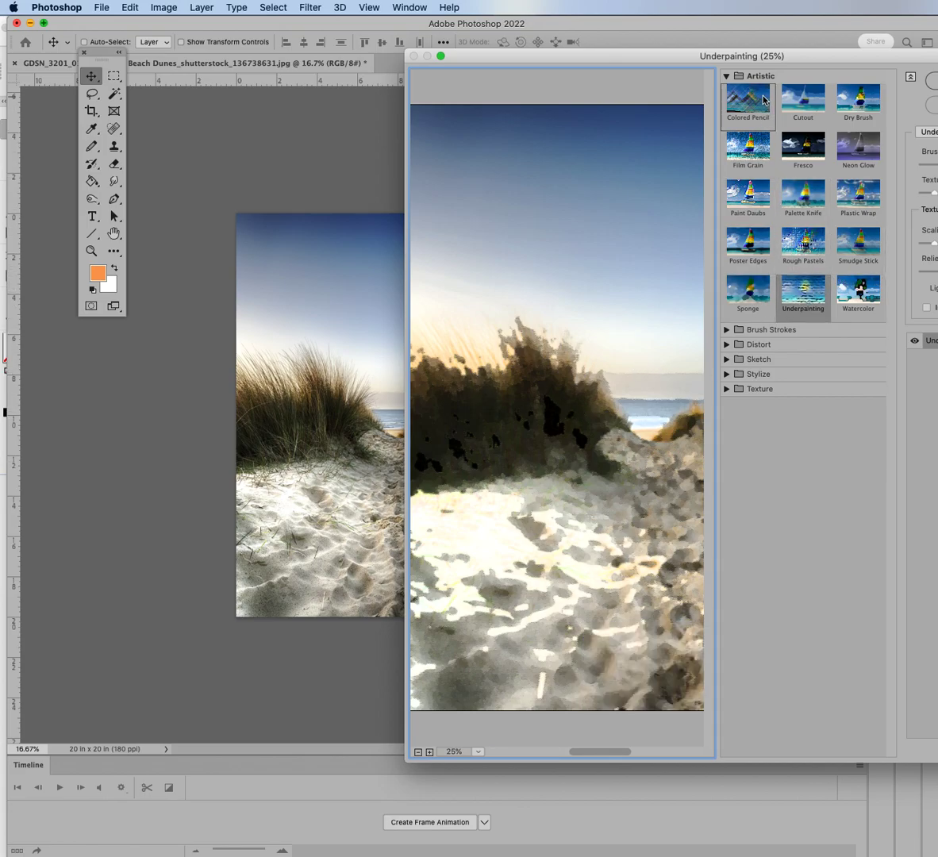
click(726, 330)
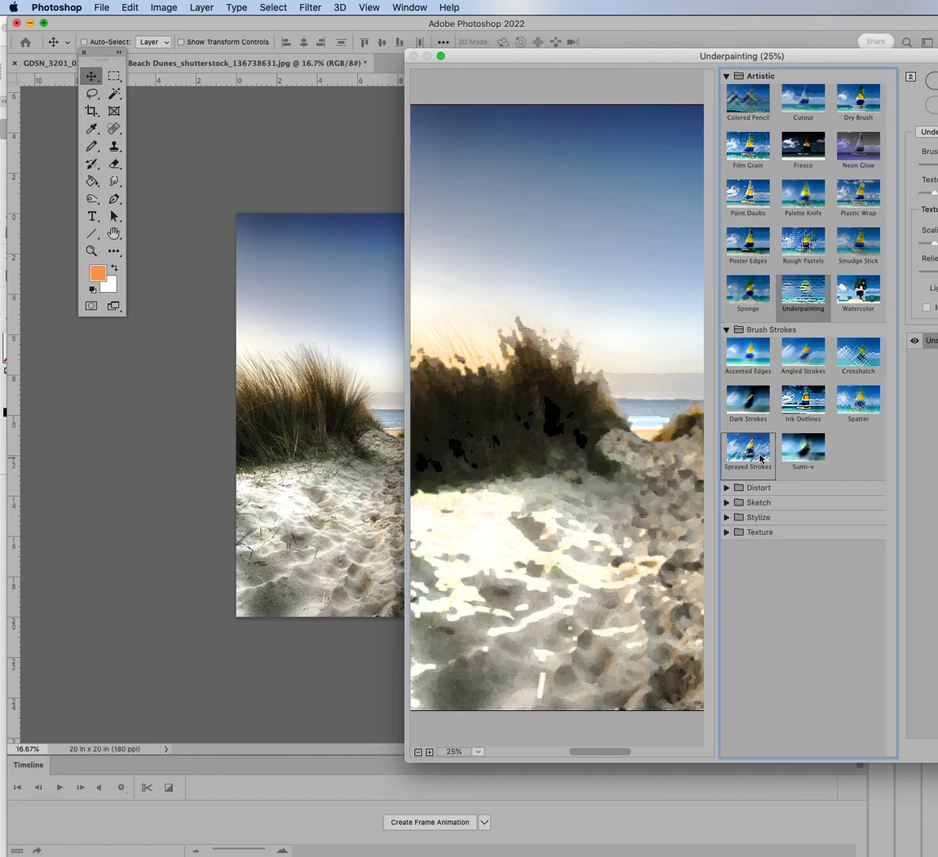
click(867, 408)
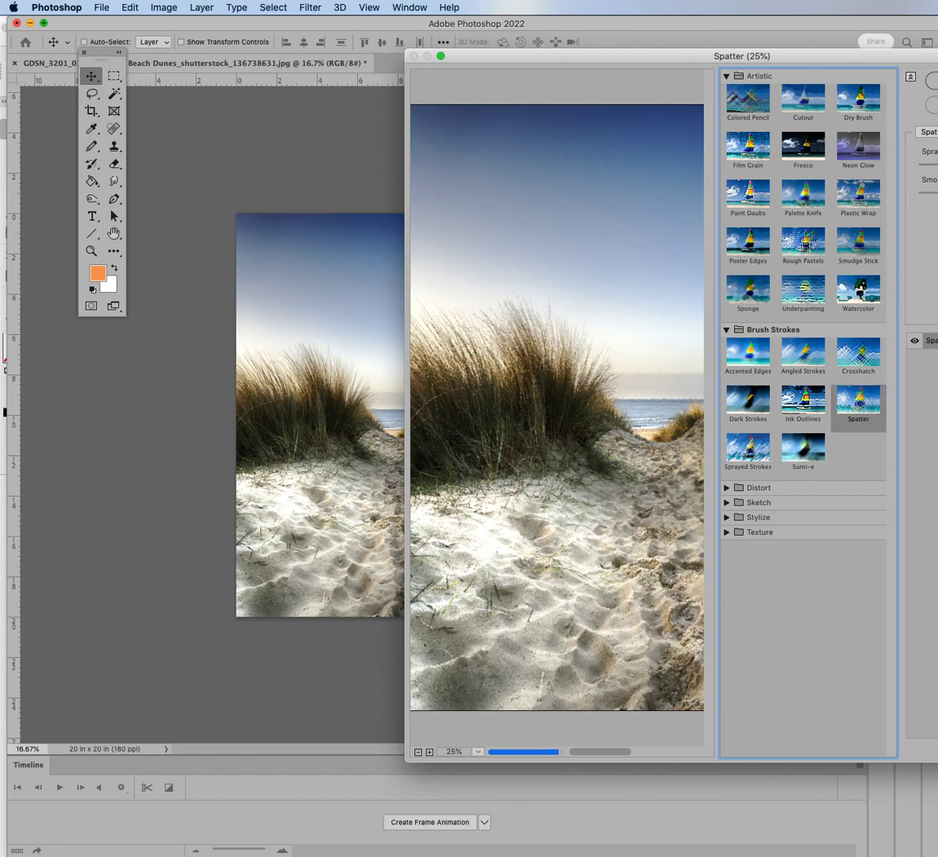
drag(869, 61, 677, 77)
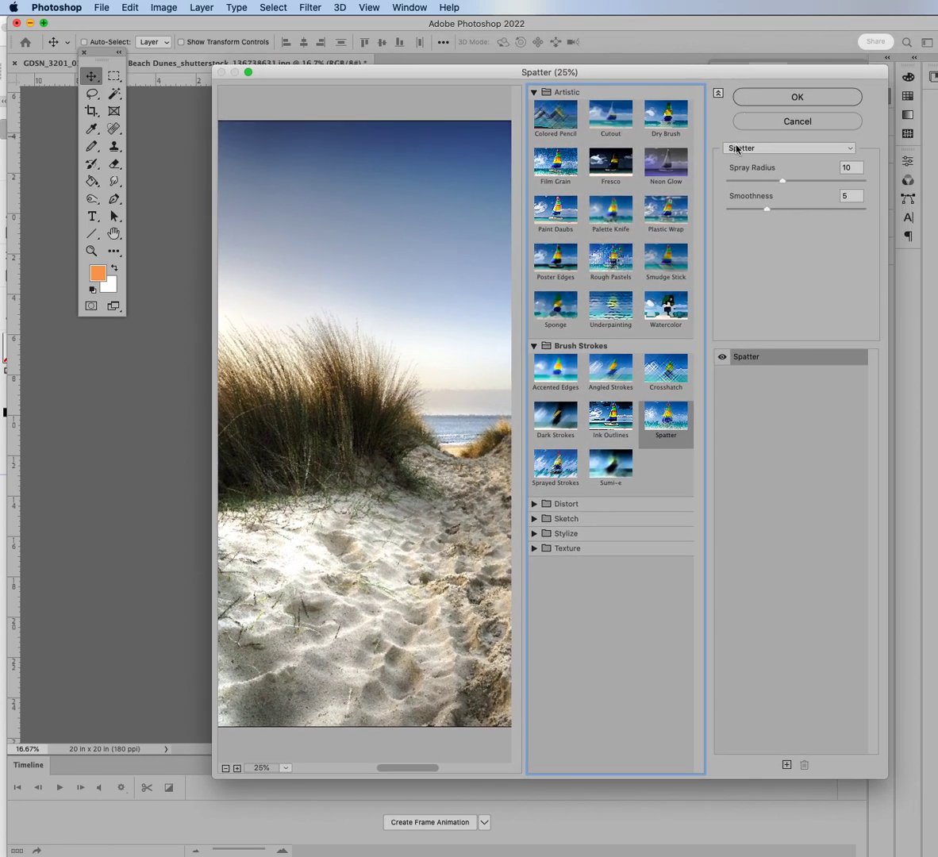
Step: Set the Spatter filter's Smoothness to 1 and its Spray Radius to 25
drag(784, 182, 826, 182)
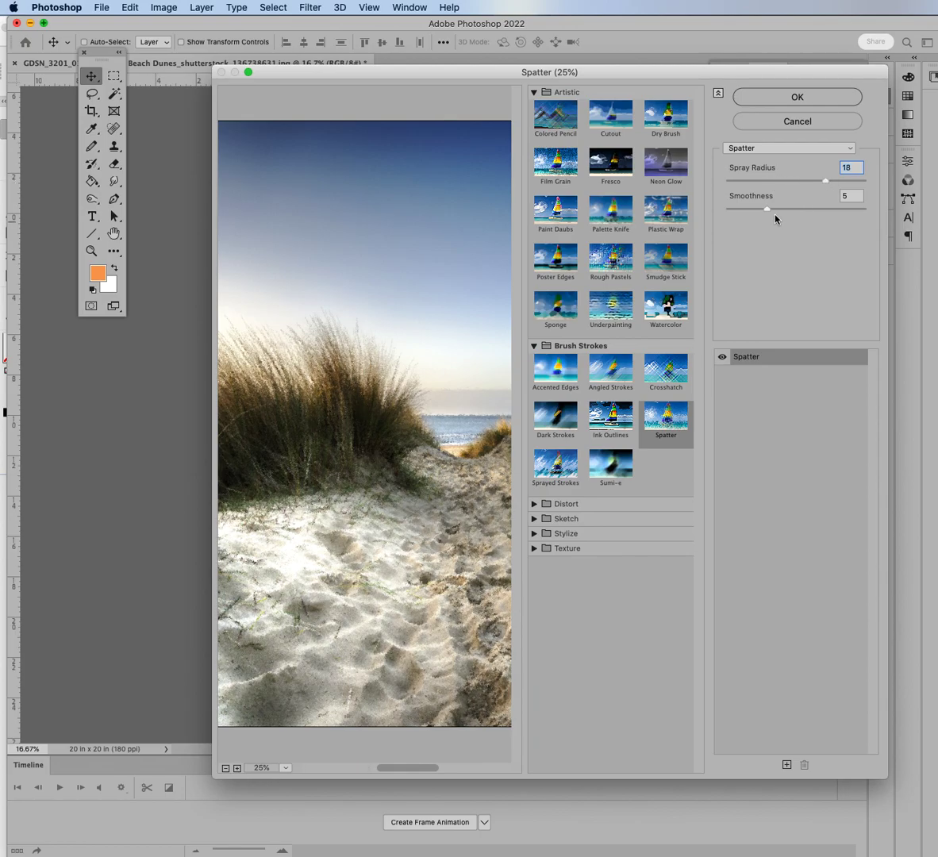
drag(767, 209, 727, 208)
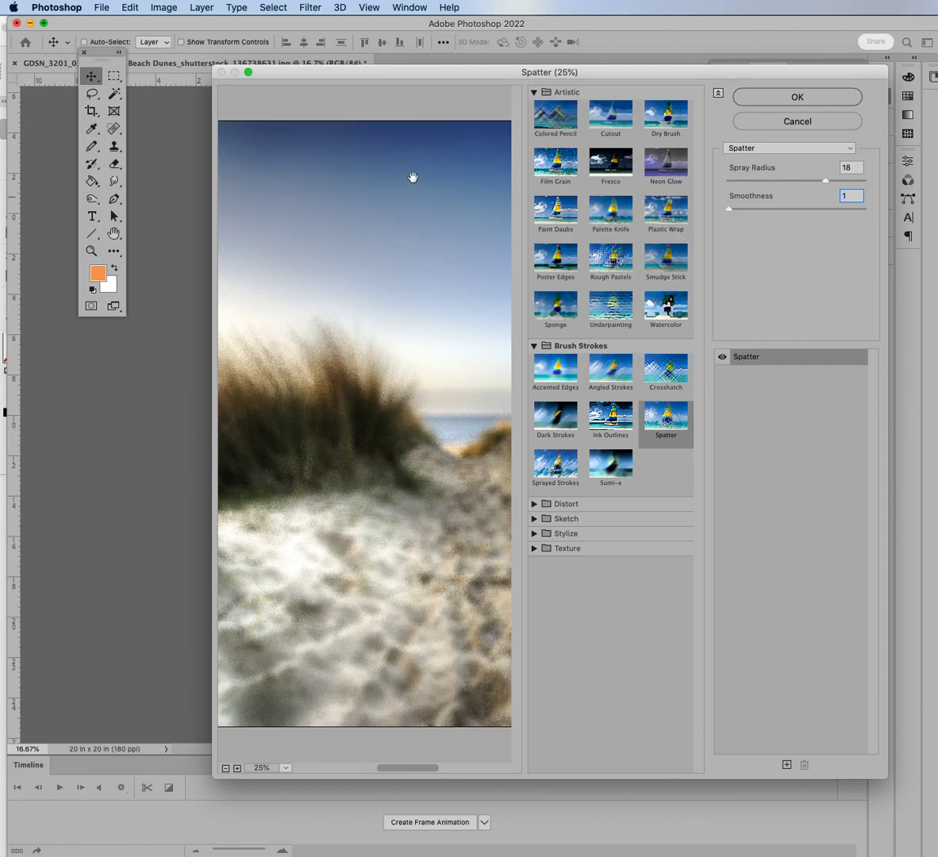
drag(825, 181, 861, 181)
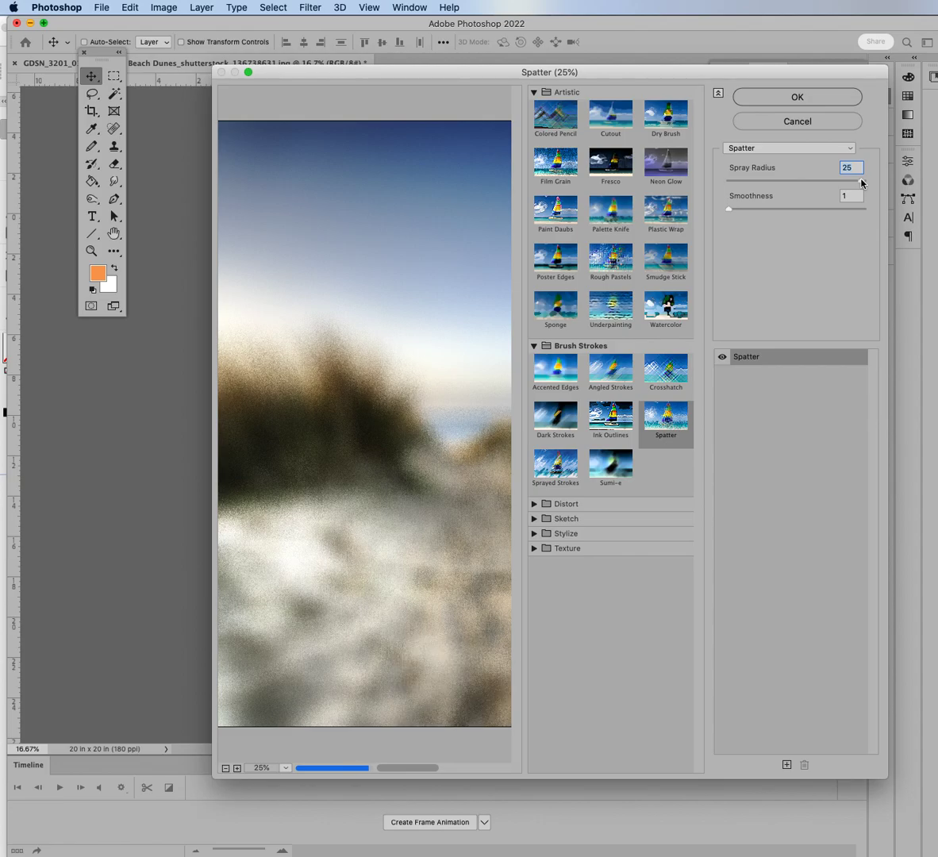
Step: Set the Spatter filter's Smoothness to 4, apply it, and check its settings in the recorded action
drag(731, 210, 756, 209)
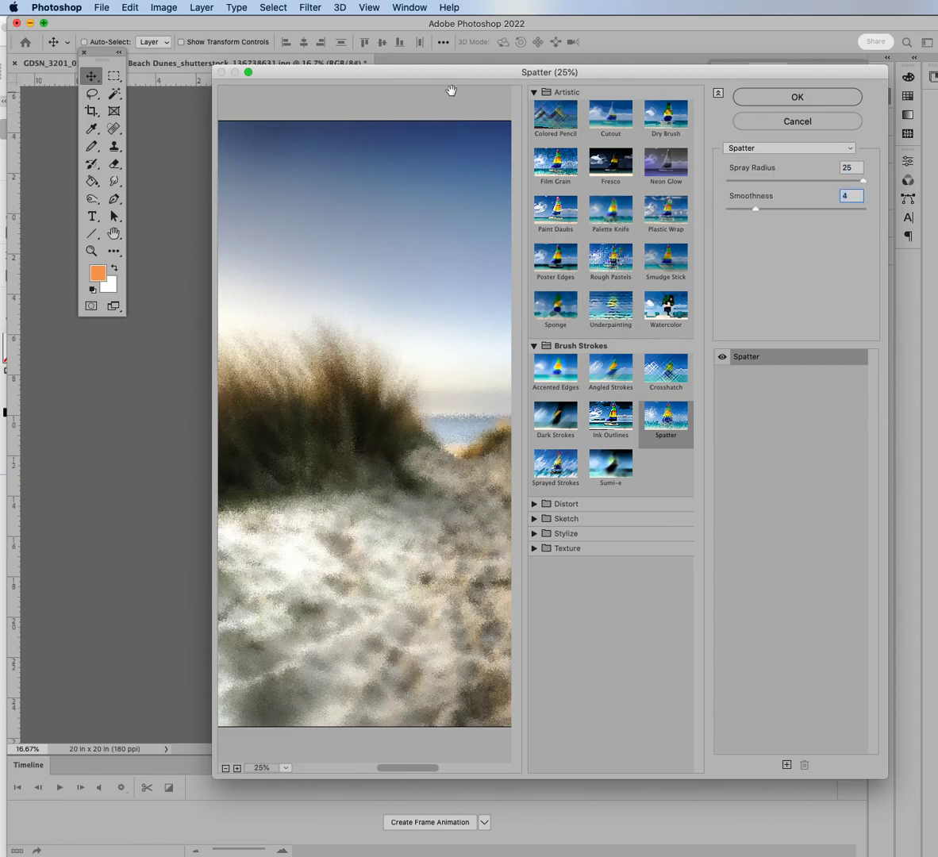
click(798, 97)
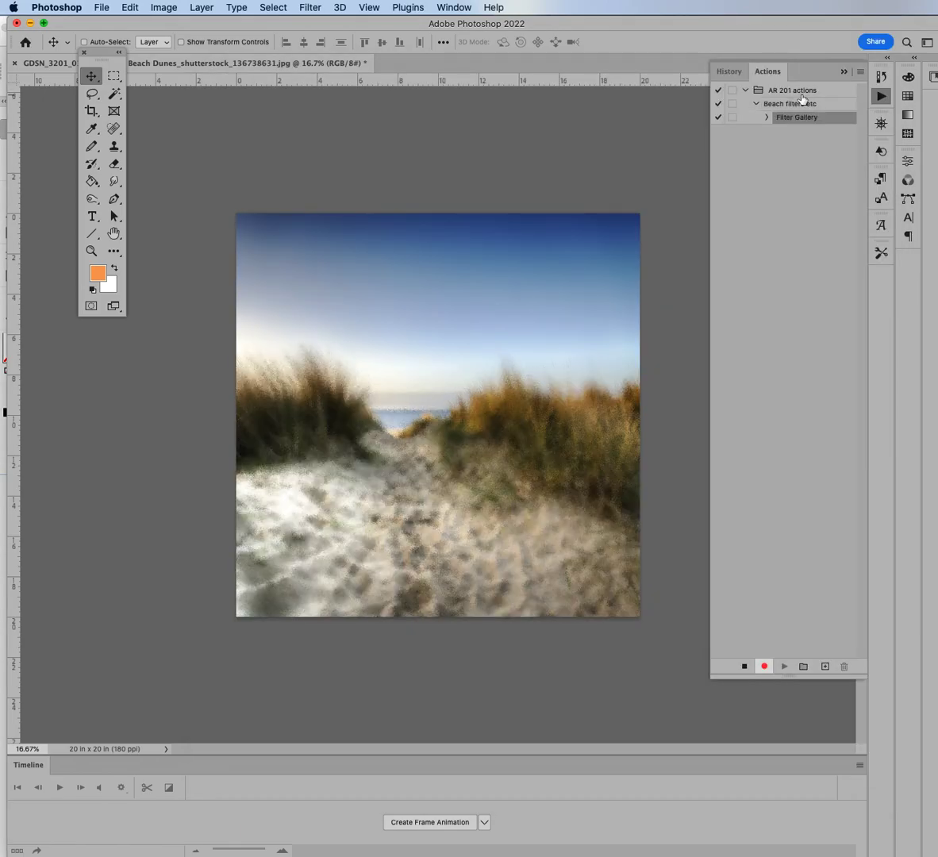
click(766, 117)
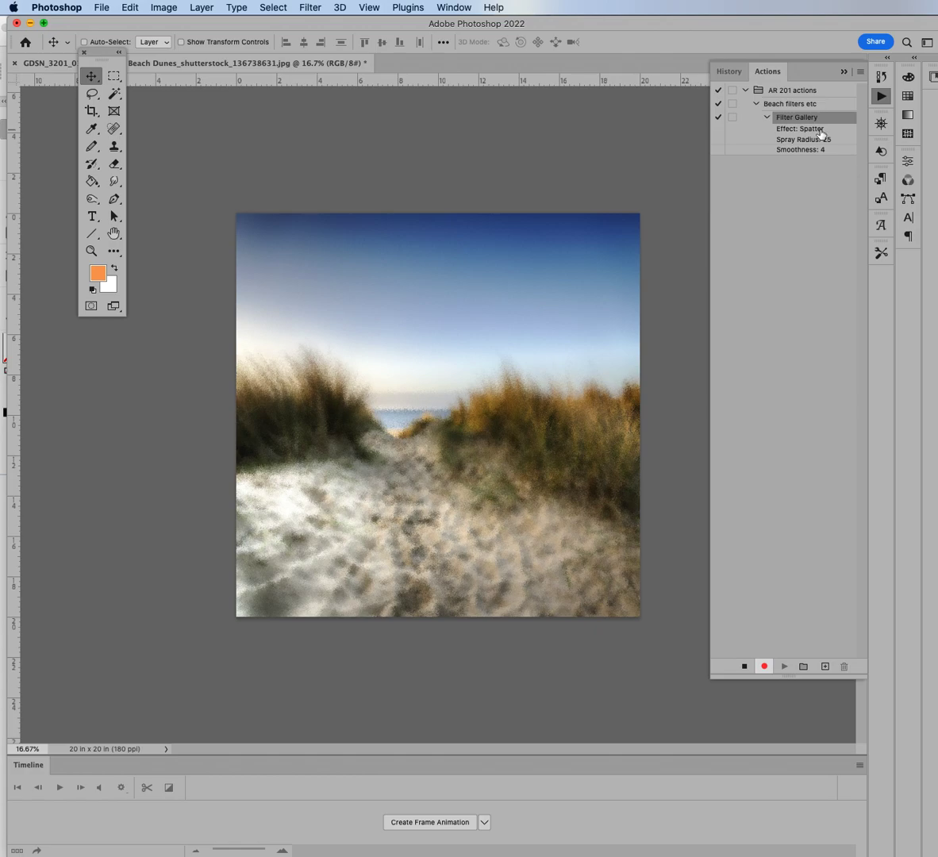
click(766, 118)
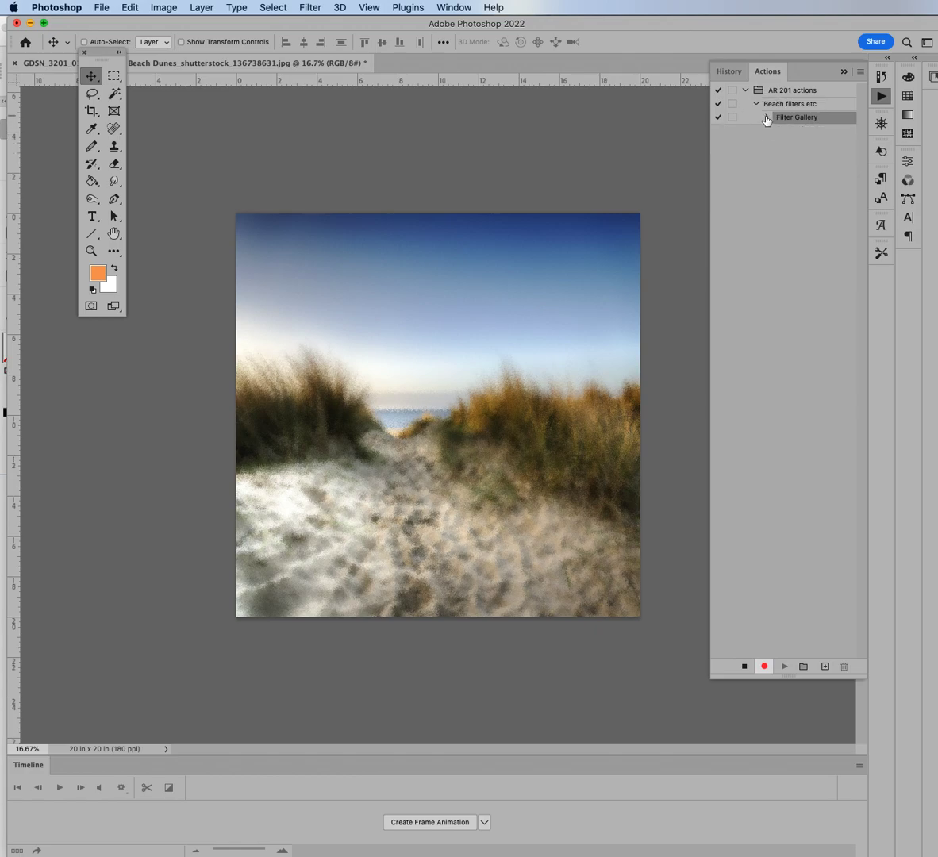
Step: Open the Shear distortion filter and bend its curve into wide alternating waves by adding and moving points
click(310, 8)
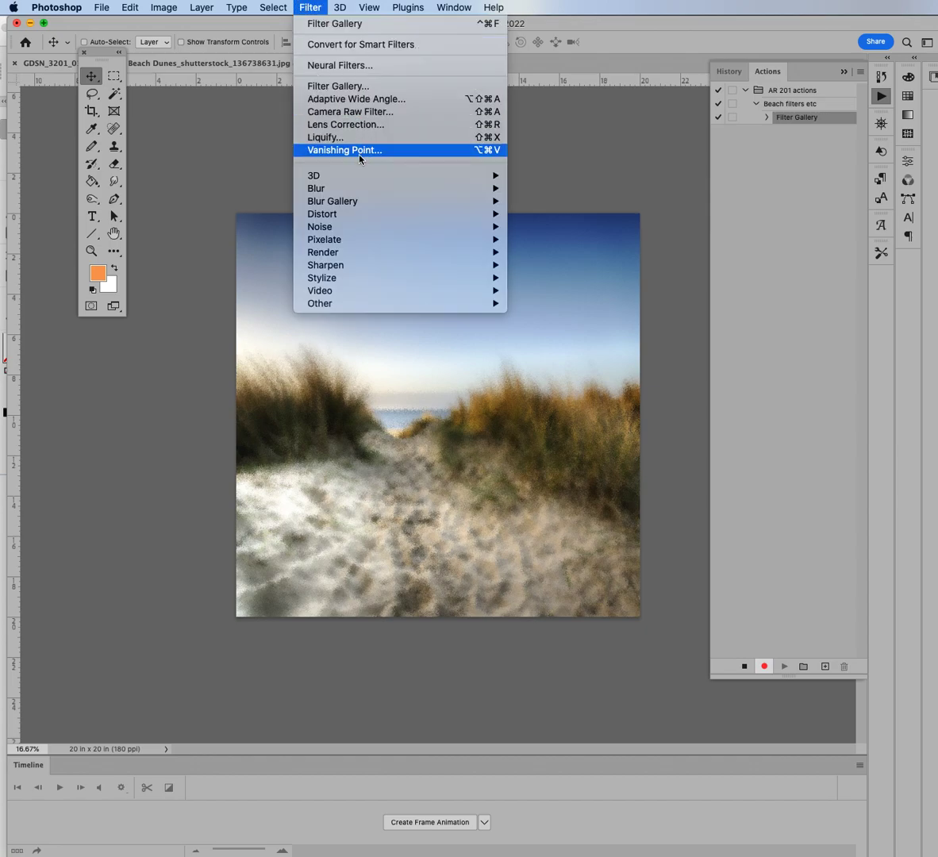
mouse_move(325, 218)
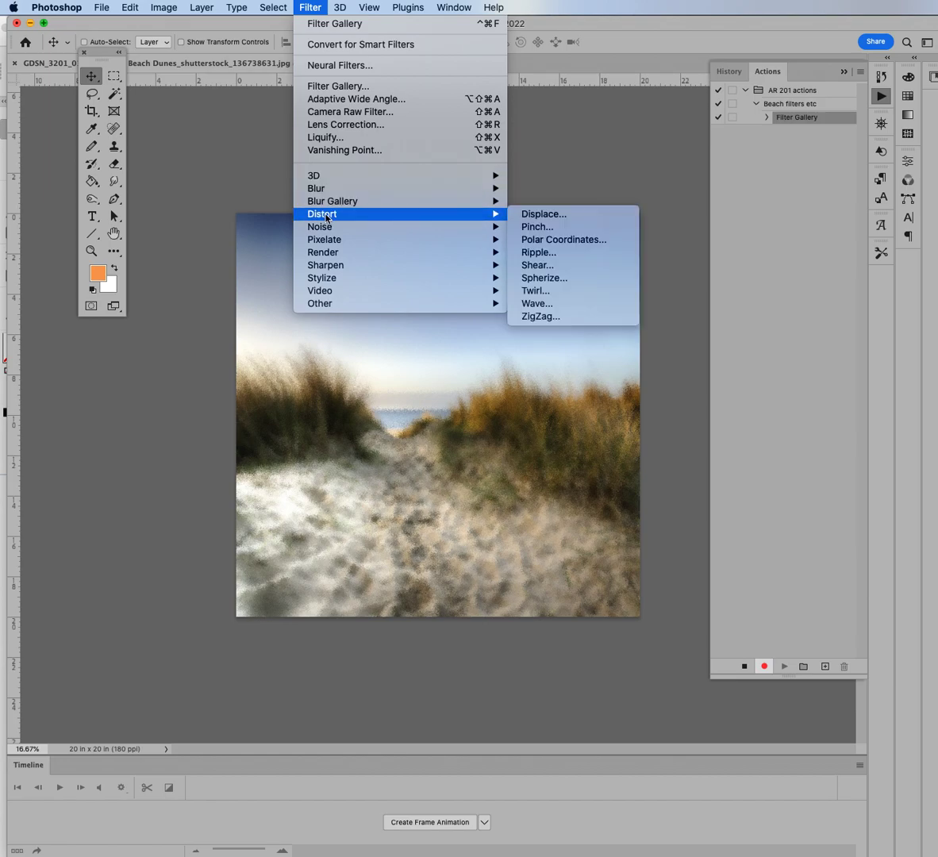
click(559, 270)
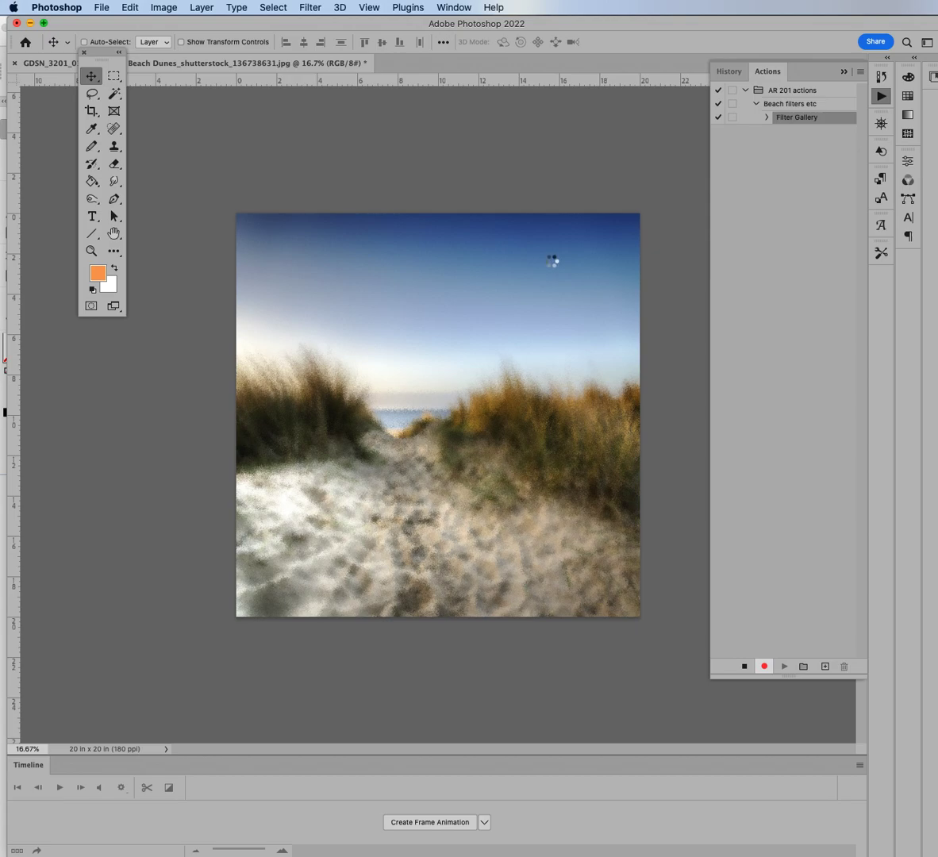
drag(623, 168, 708, 324)
click(678, 351)
mouse_move(677, 353)
mouse_down()
mouse_move(666, 351)
mouse_move(689, 354)
mouse_up()
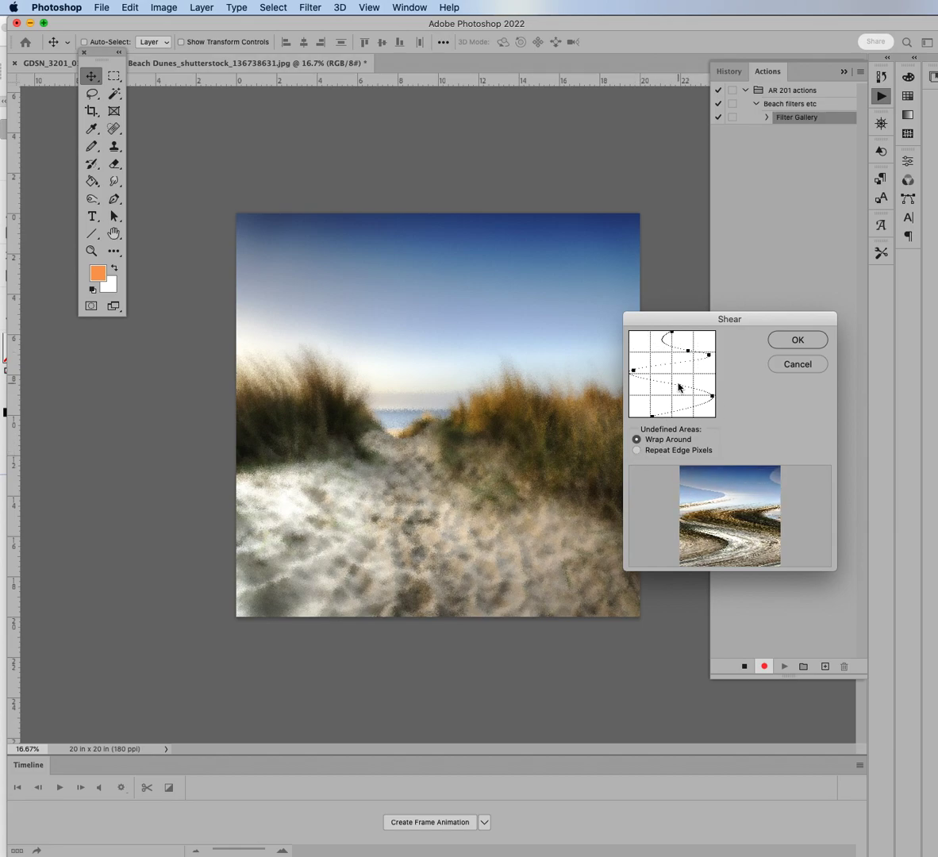
Step: Adjust the Shear curve's middle and end points to widen the bends and apply the filter with Wrap Around
click(690, 354)
drag(636, 375, 677, 353)
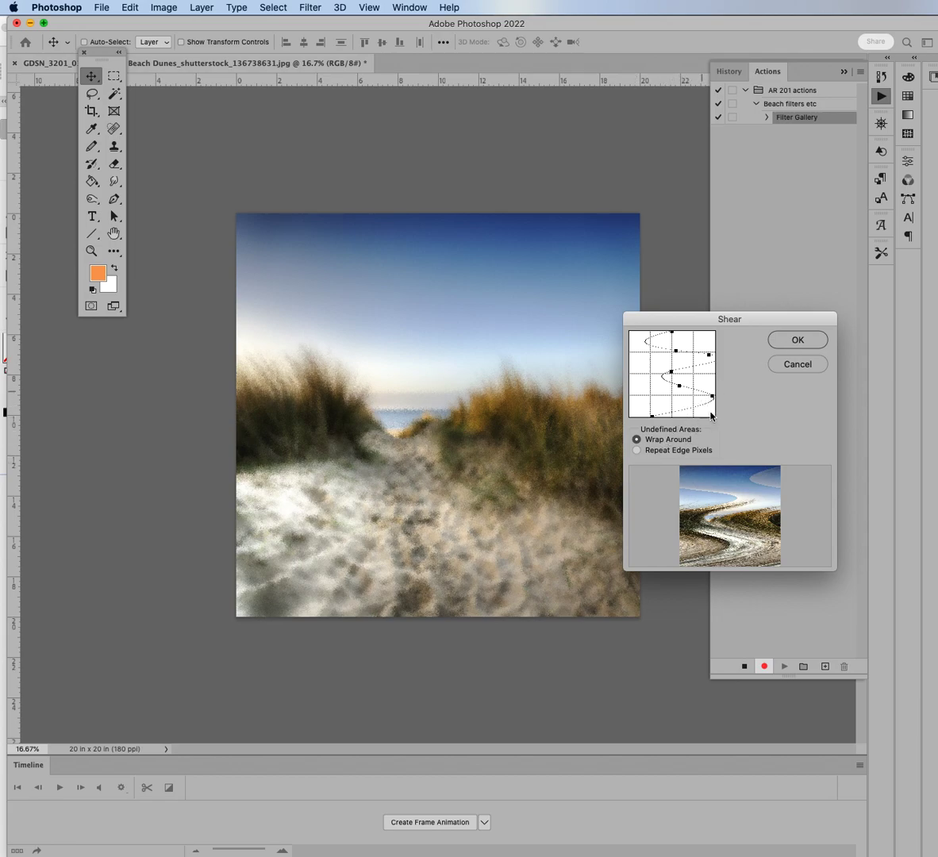
click(671, 372)
mouse_move(672, 372)
mouse_down()
mouse_move(636, 374)
mouse_move(677, 378)
mouse_up()
click(649, 397)
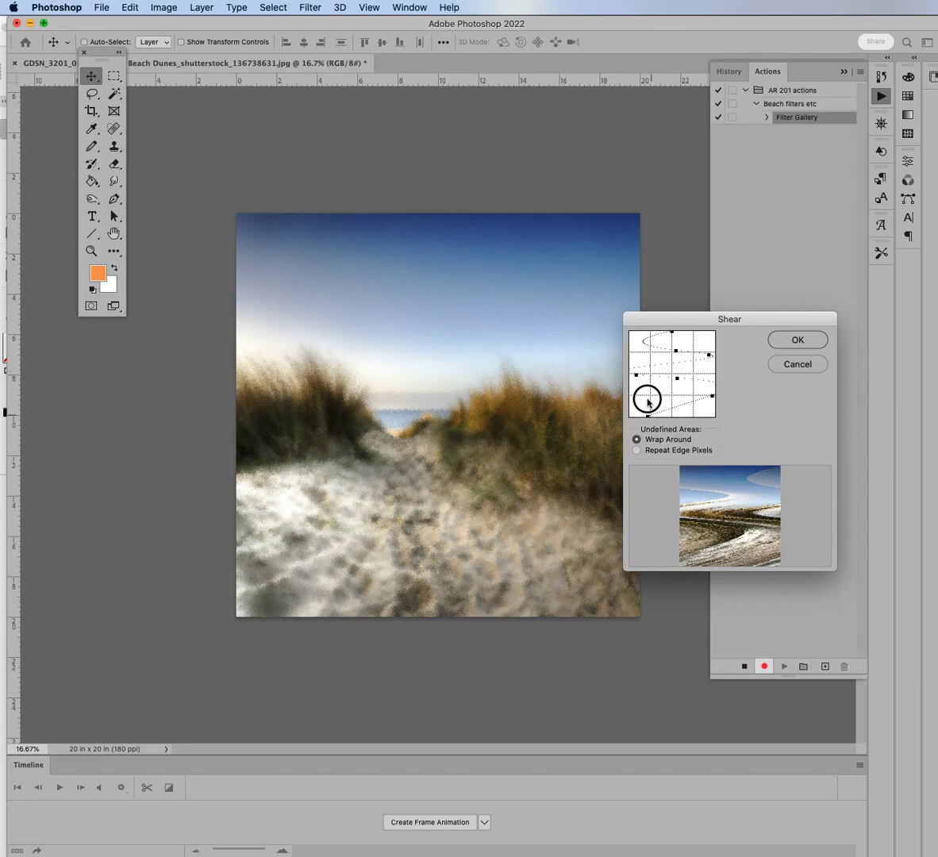
drag(649, 397, 640, 394)
drag(669, 333, 631, 337)
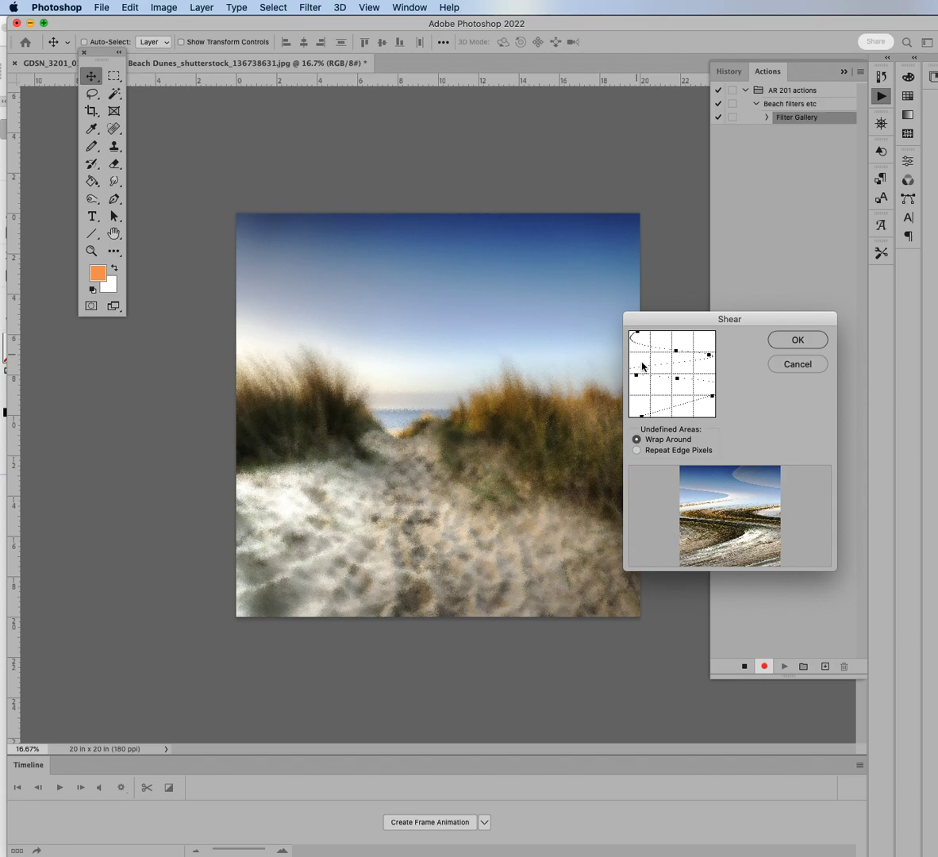
click(800, 343)
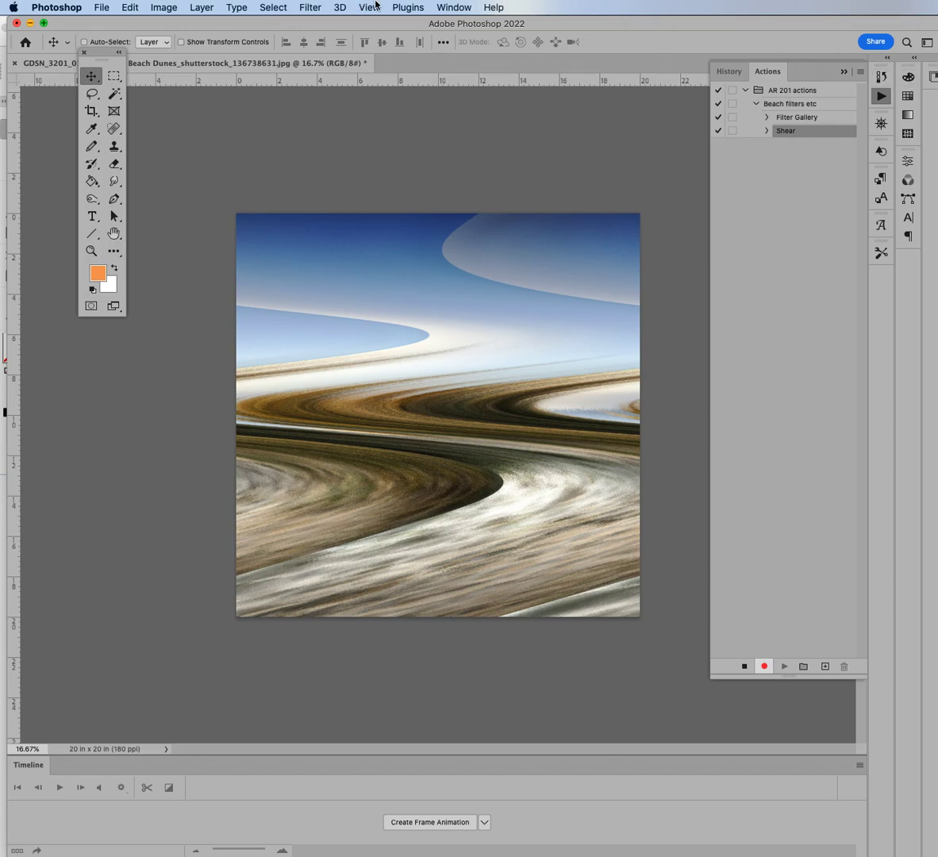
Step: Bring the layer list into view beside the image and unlock the Background layer
click(456, 8)
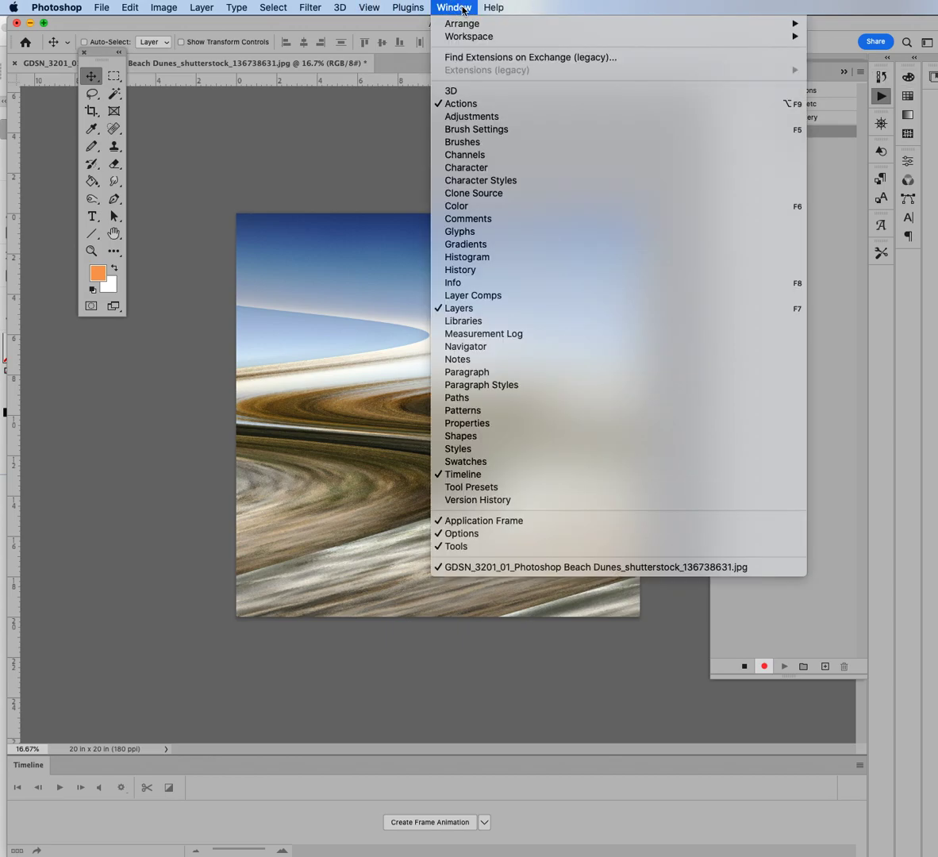
click(450, 311)
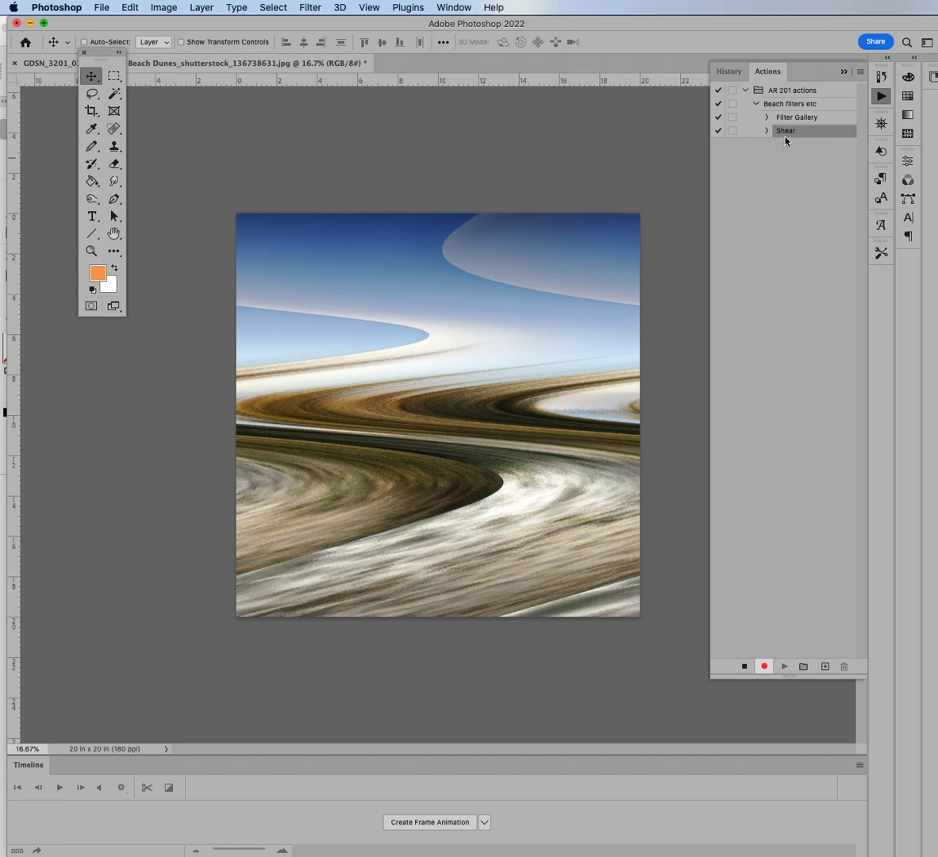
click(443, 11)
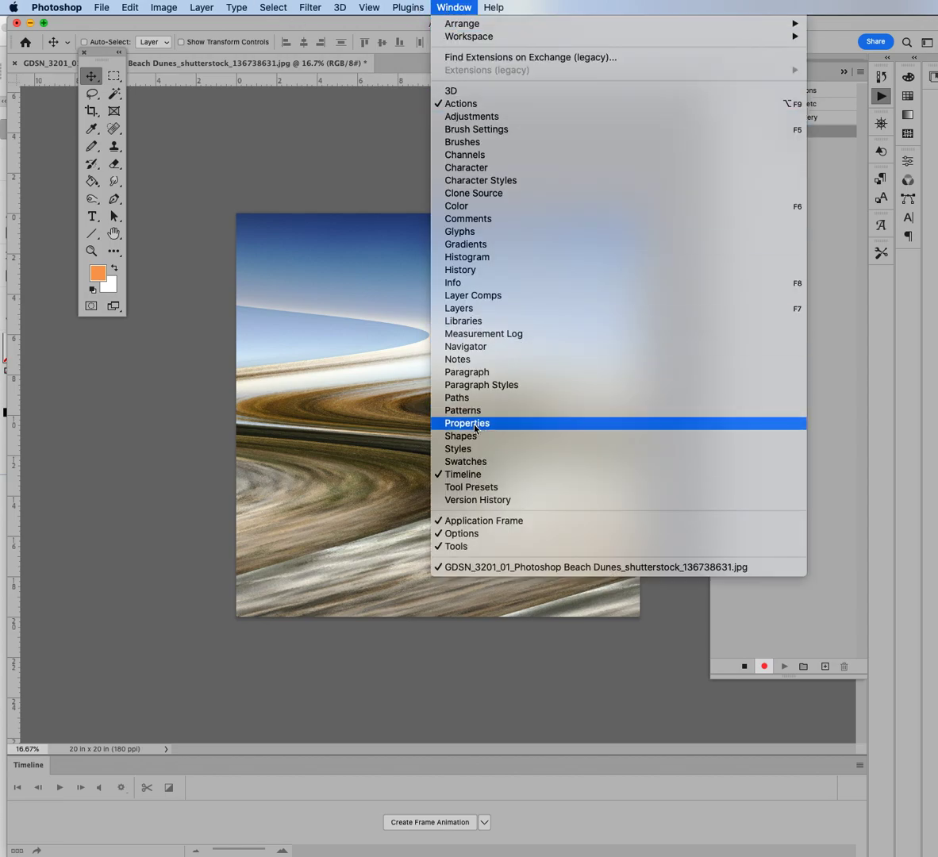
click(462, 312)
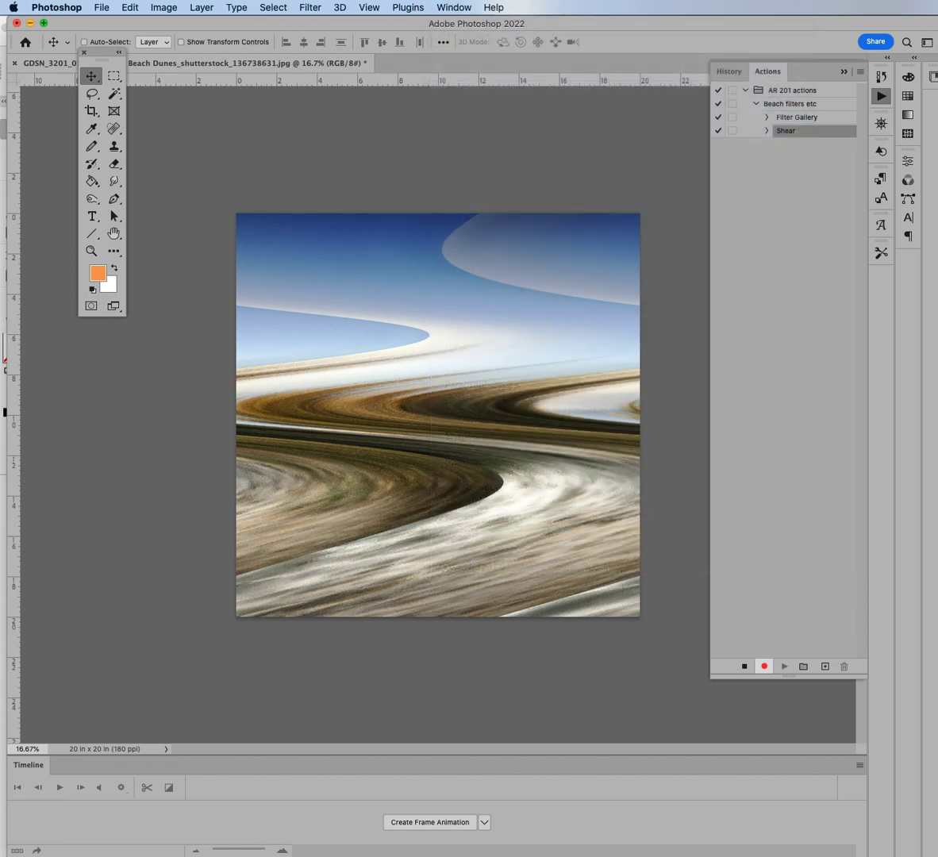
drag(904, 308, 748, 240)
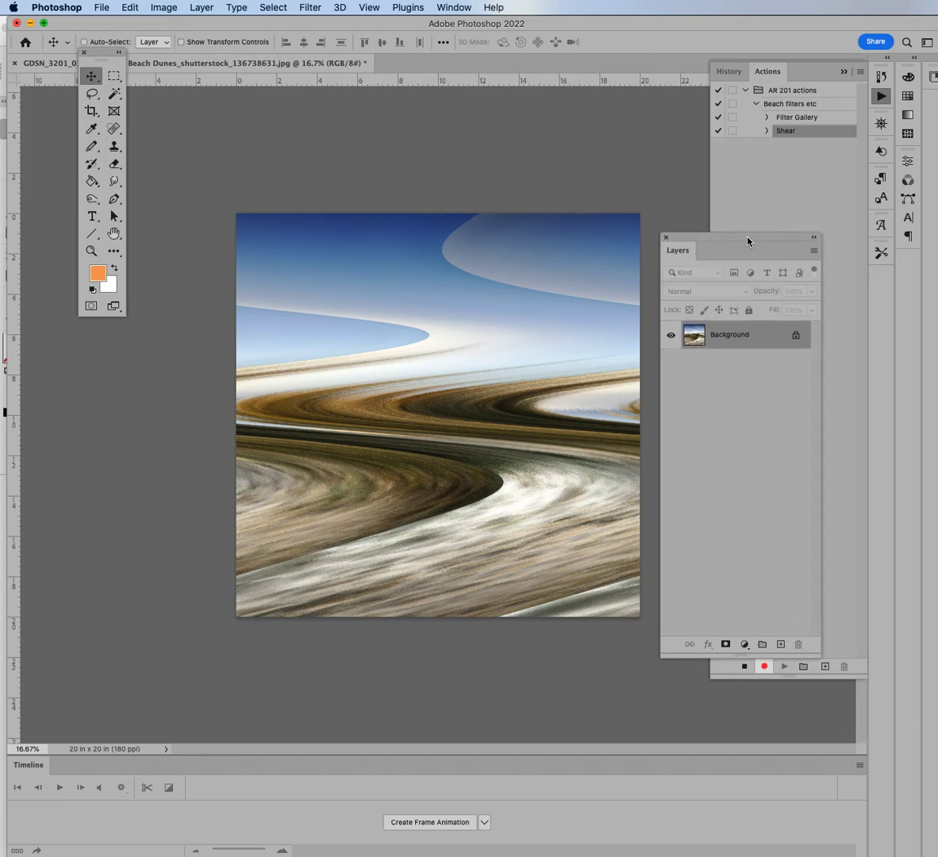
click(796, 335)
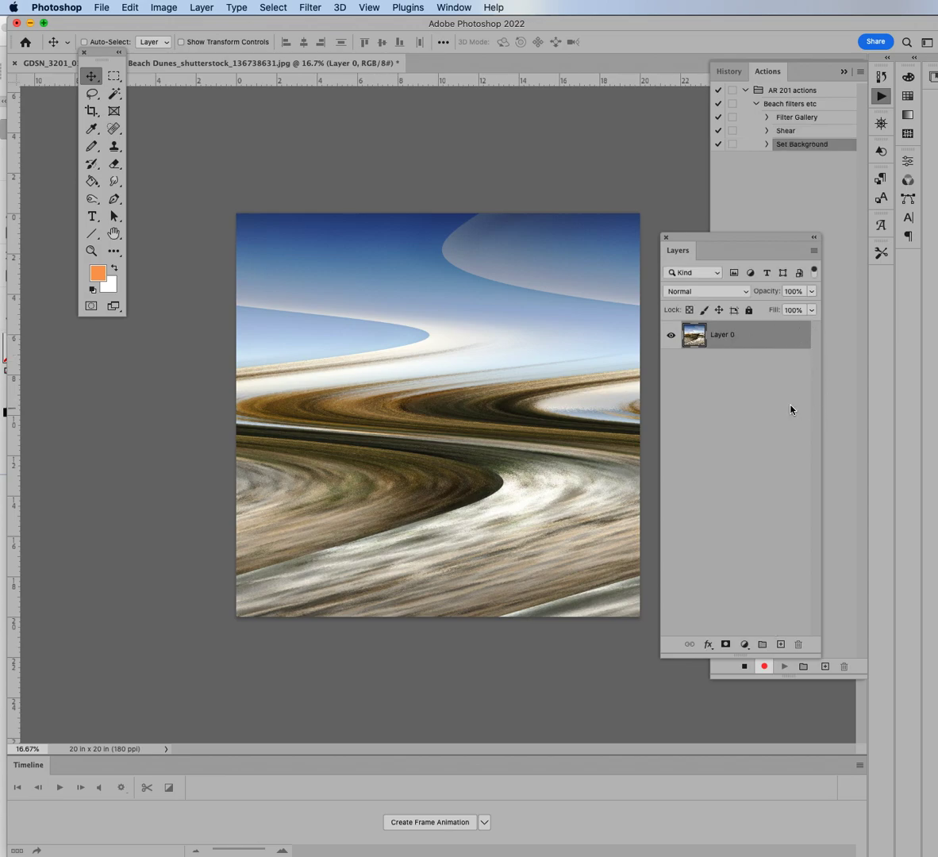
Step: Duplicate Layer 0 and rotate the copy 180 degrees with Free Transform
right_click(736, 337)
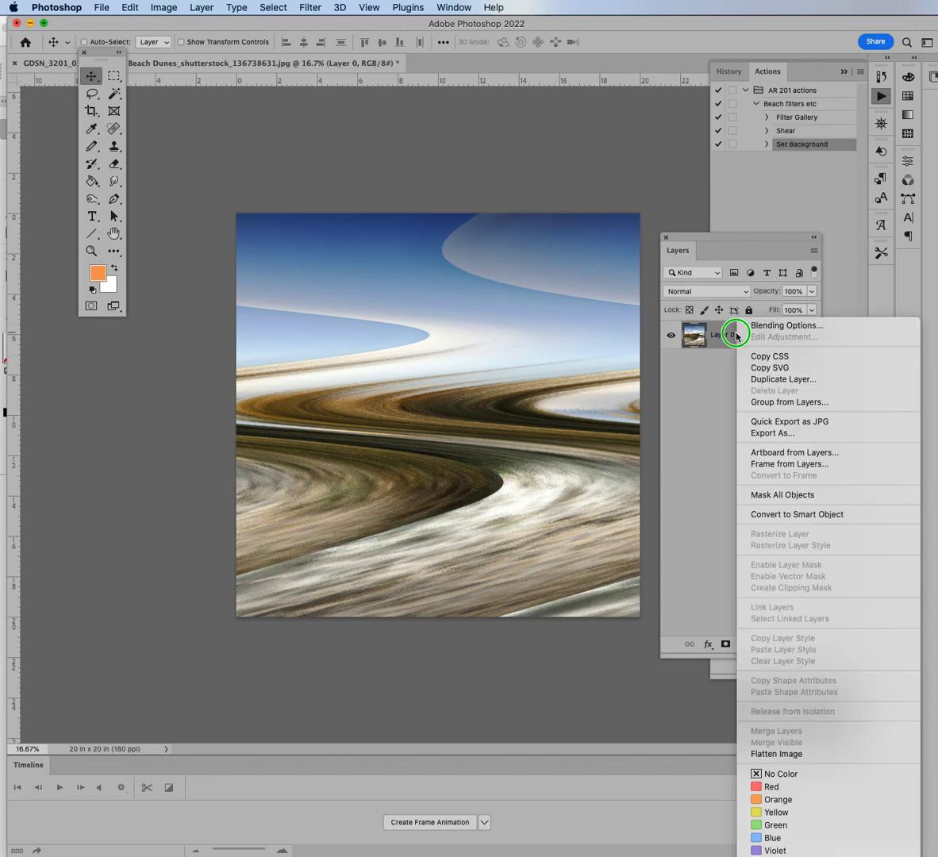
click(786, 378)
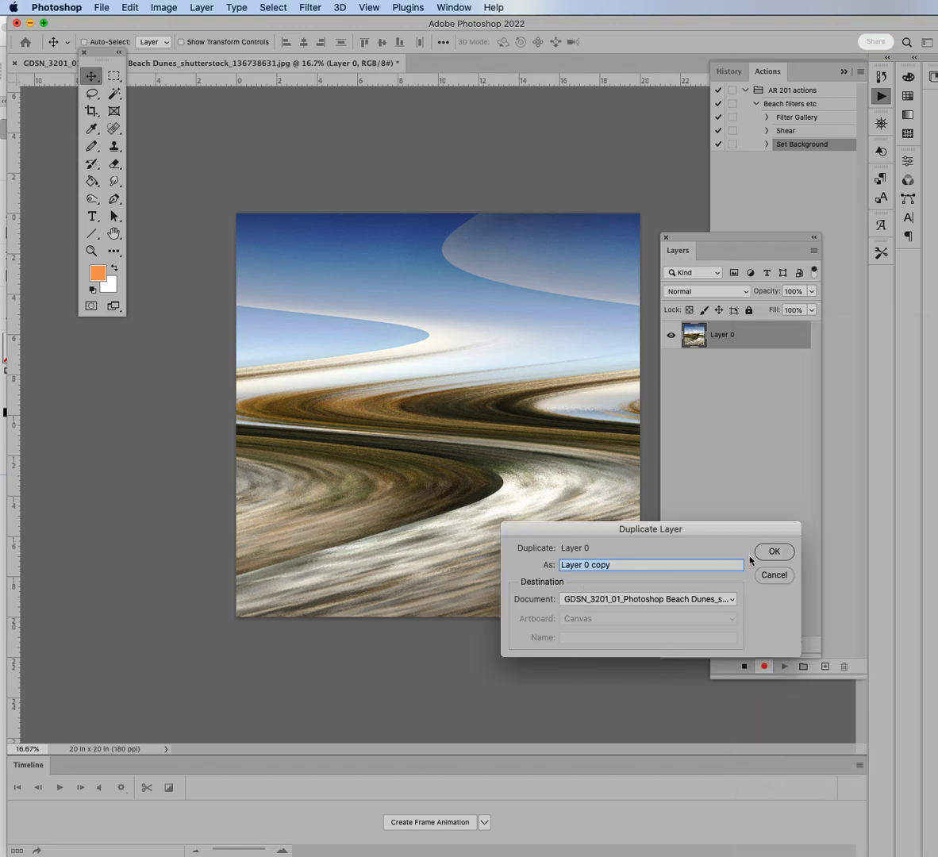
click(774, 552)
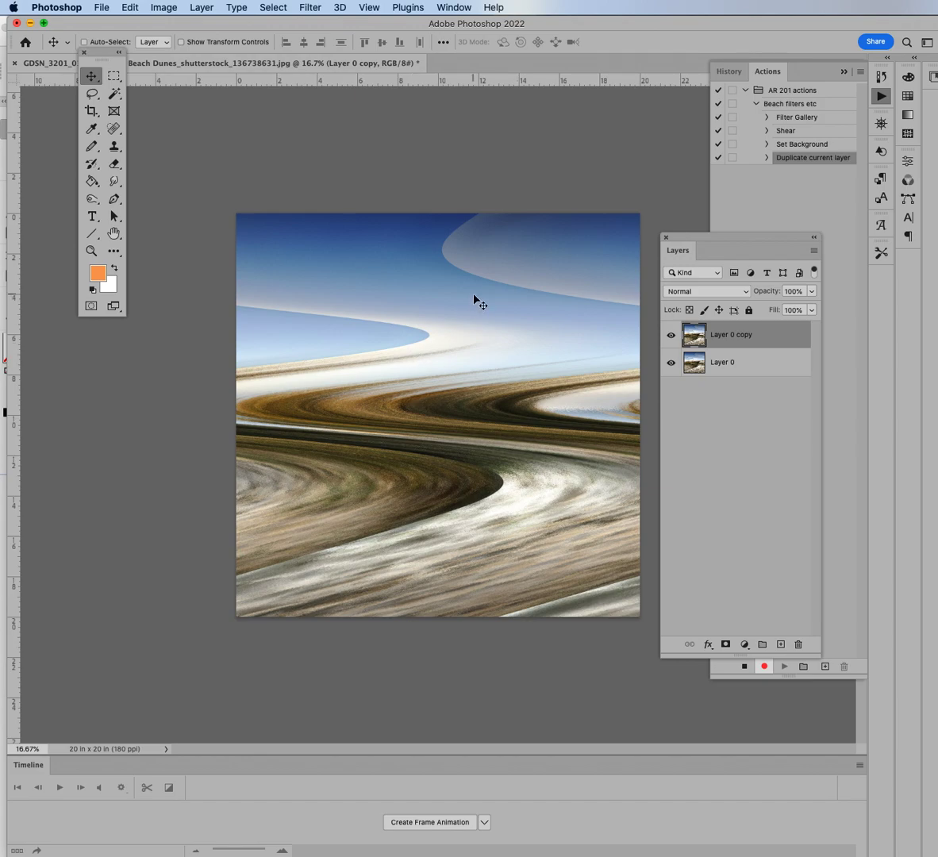
key(super+t)
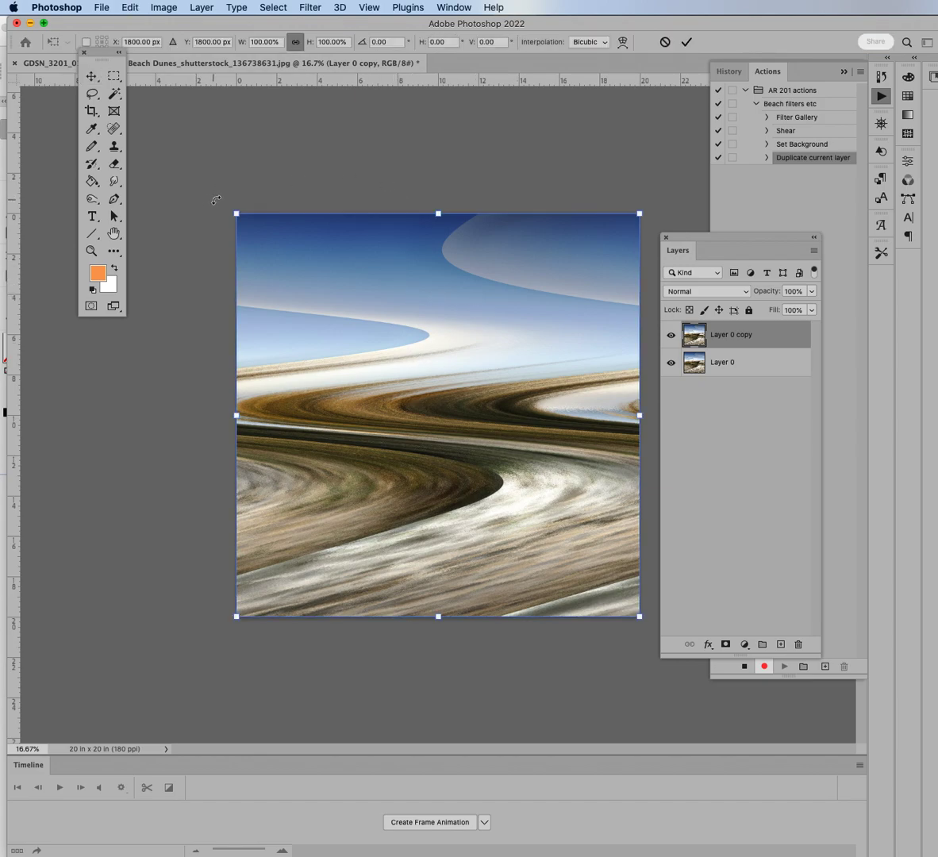
drag(221, 203, 548, 521)
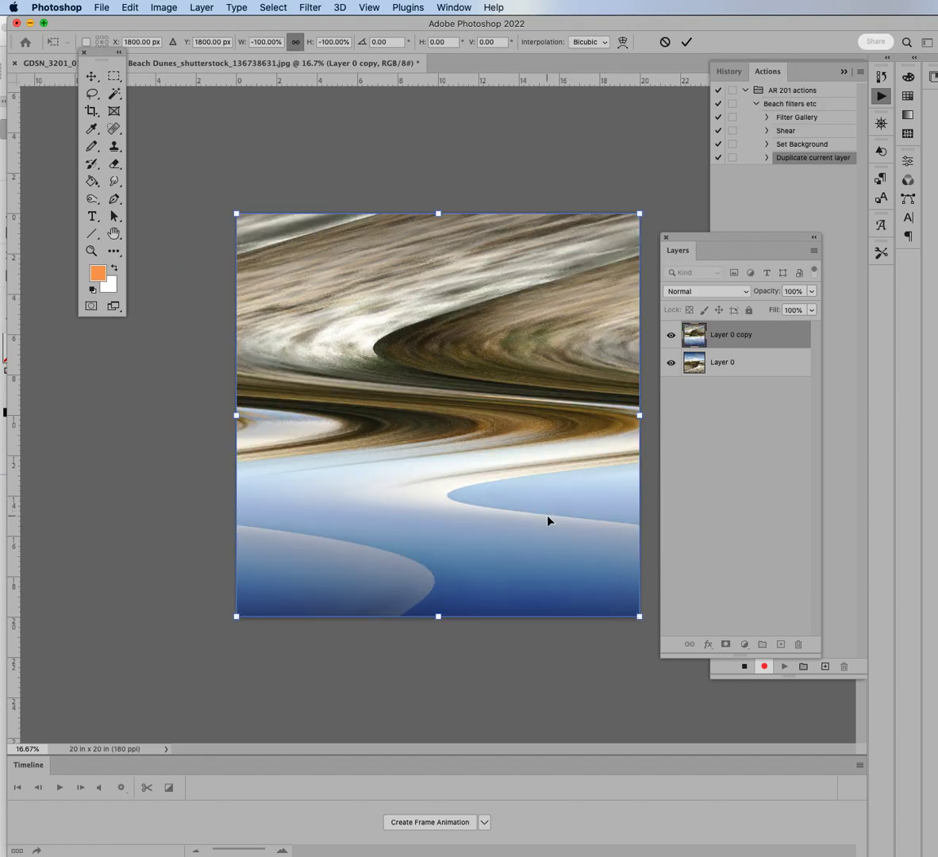
click(683, 292)
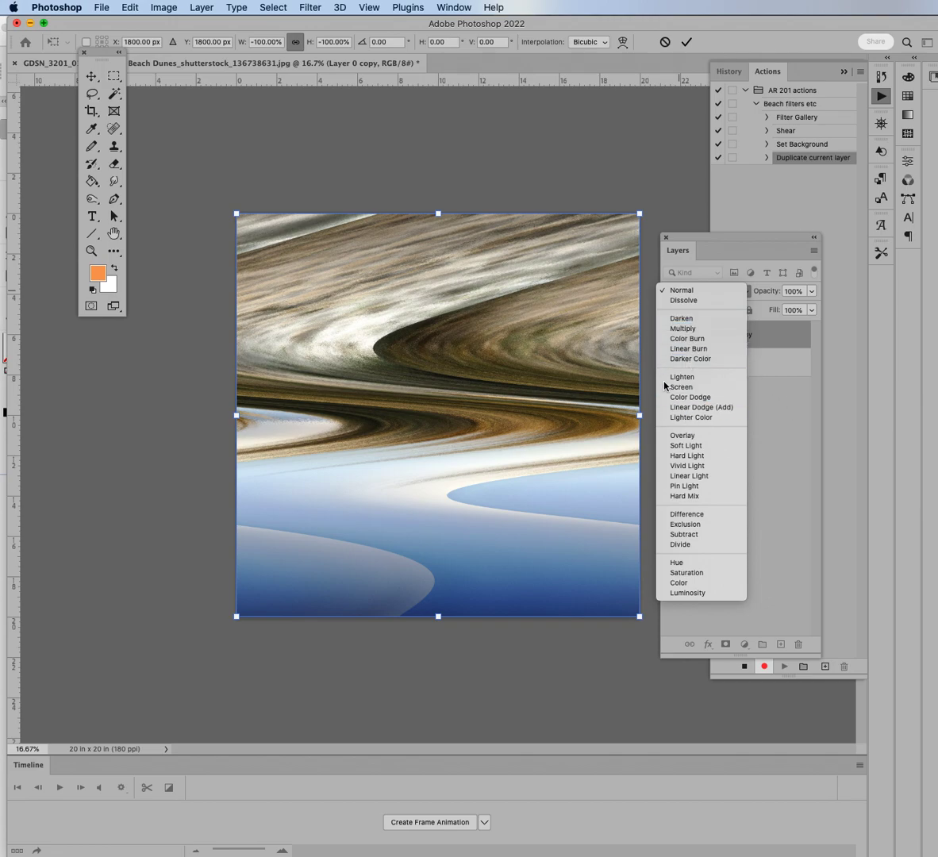
click(665, 173)
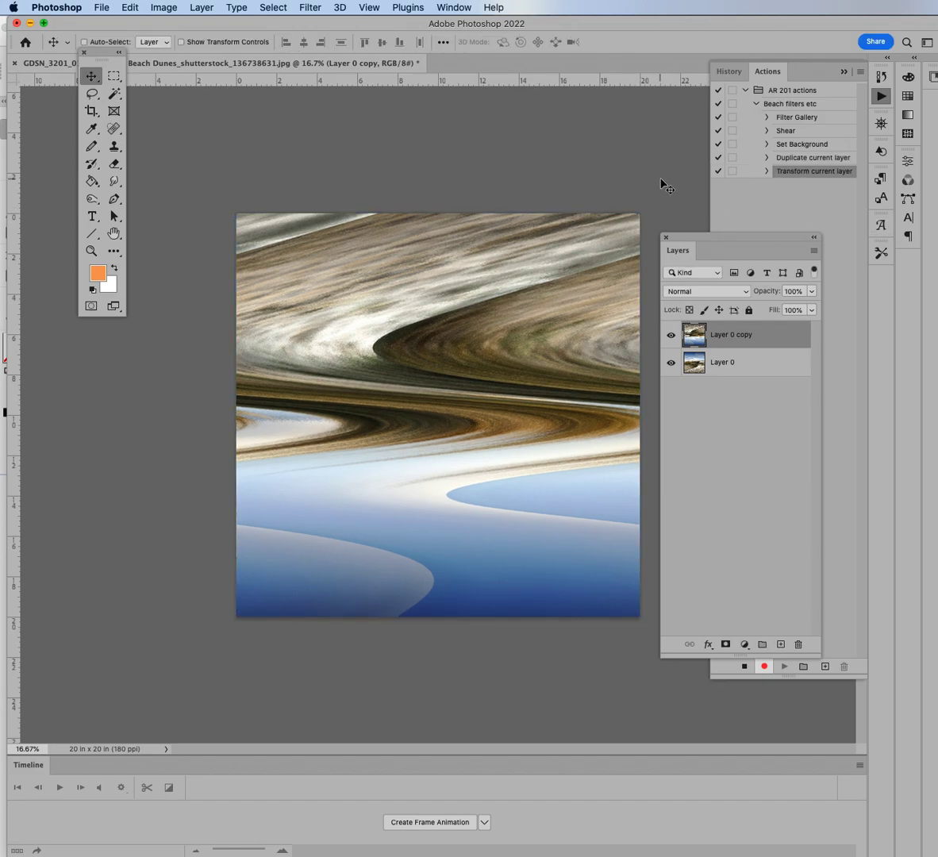
Step: Set the rotated copy's blend mode to Soft Light and flatten the image
click(747, 293)
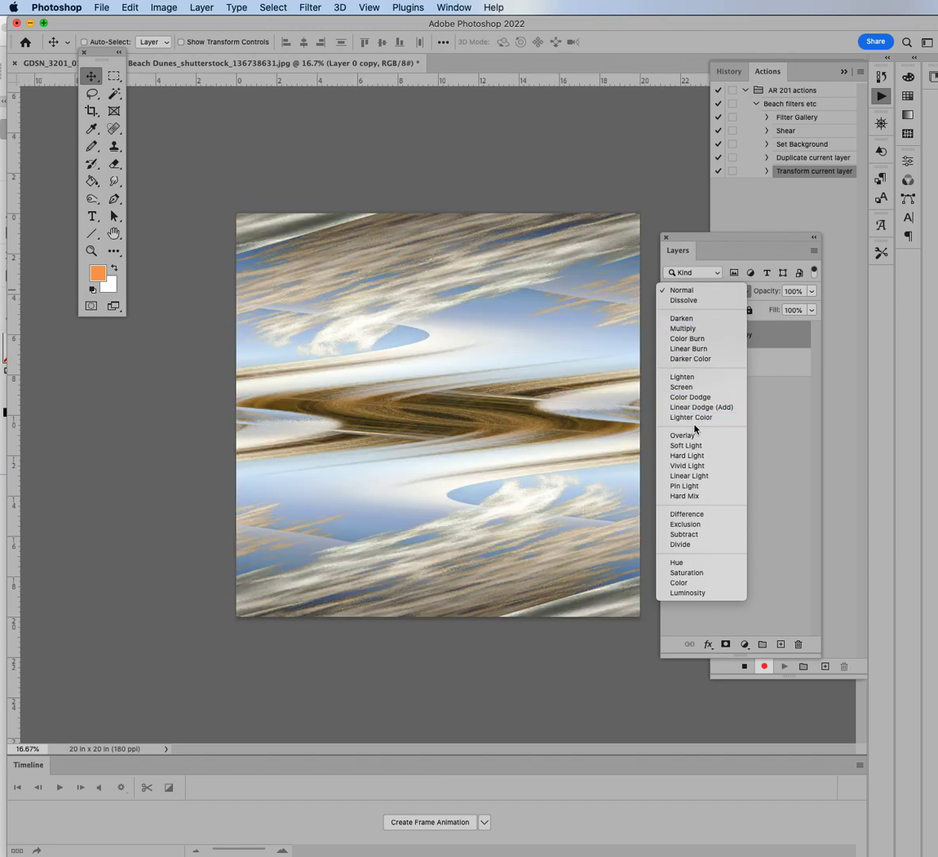
click(696, 447)
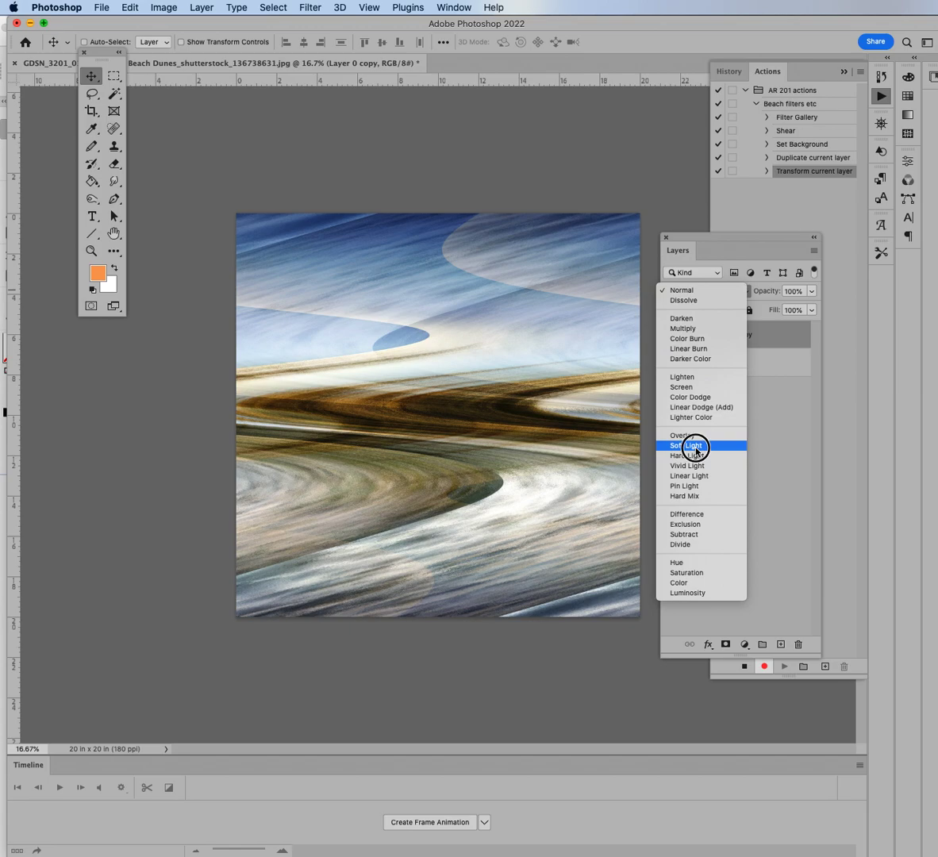
click(813, 250)
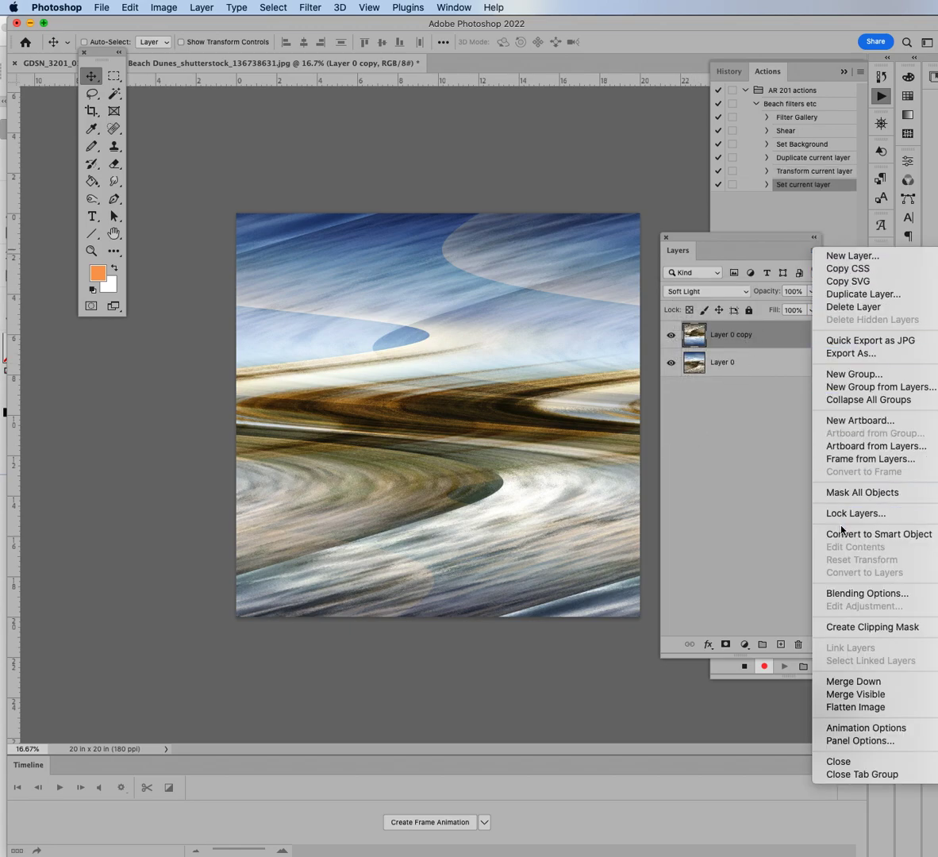
click(851, 707)
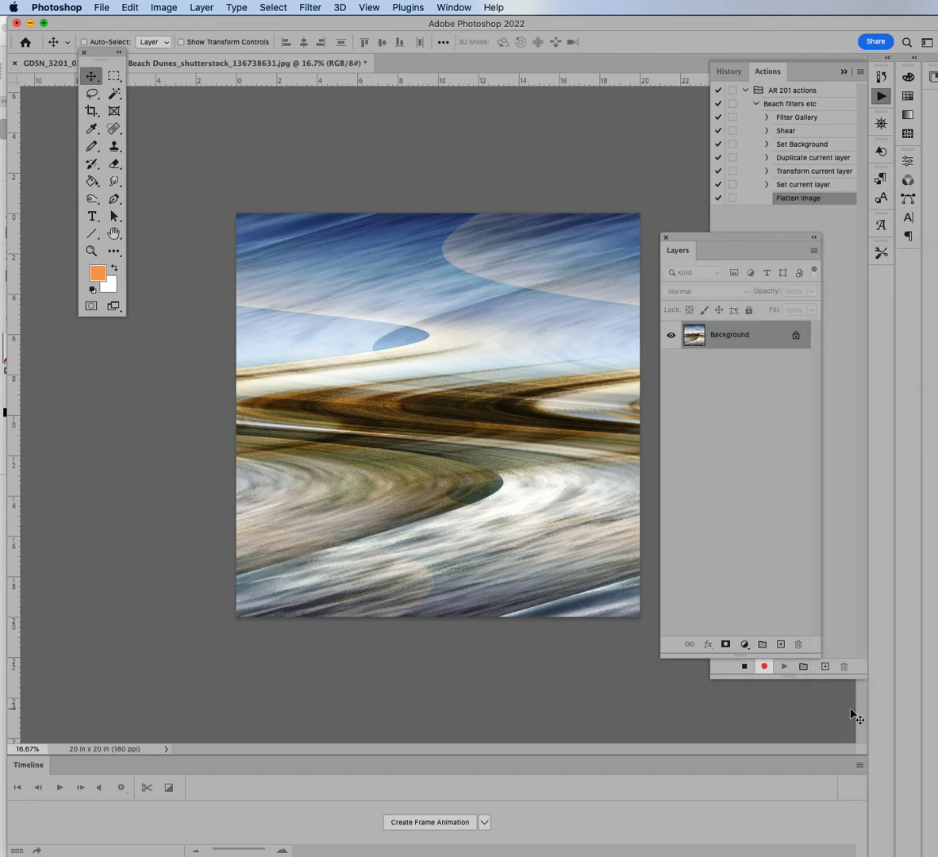
Step: Move the layer list clear of the recorded action steps and unlock the flattened Background layer
drag(696, 247, 795, 275)
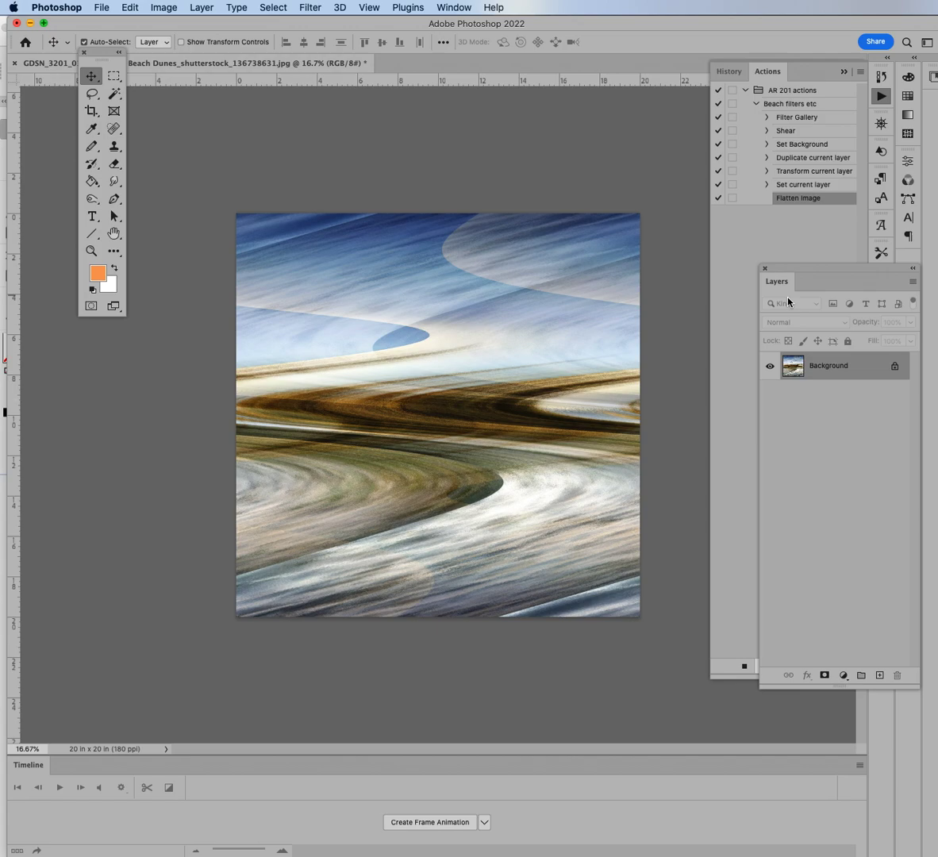
click(894, 366)
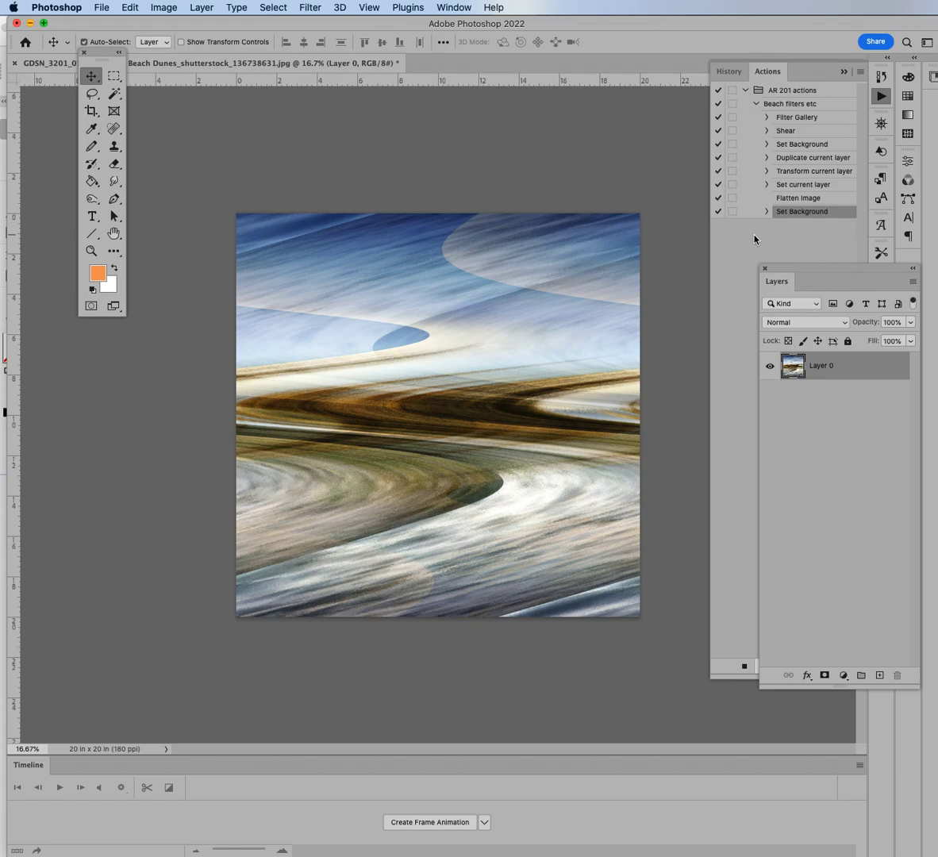
key(super+t)
drag(644, 206, 631, 592)
key(super+z)
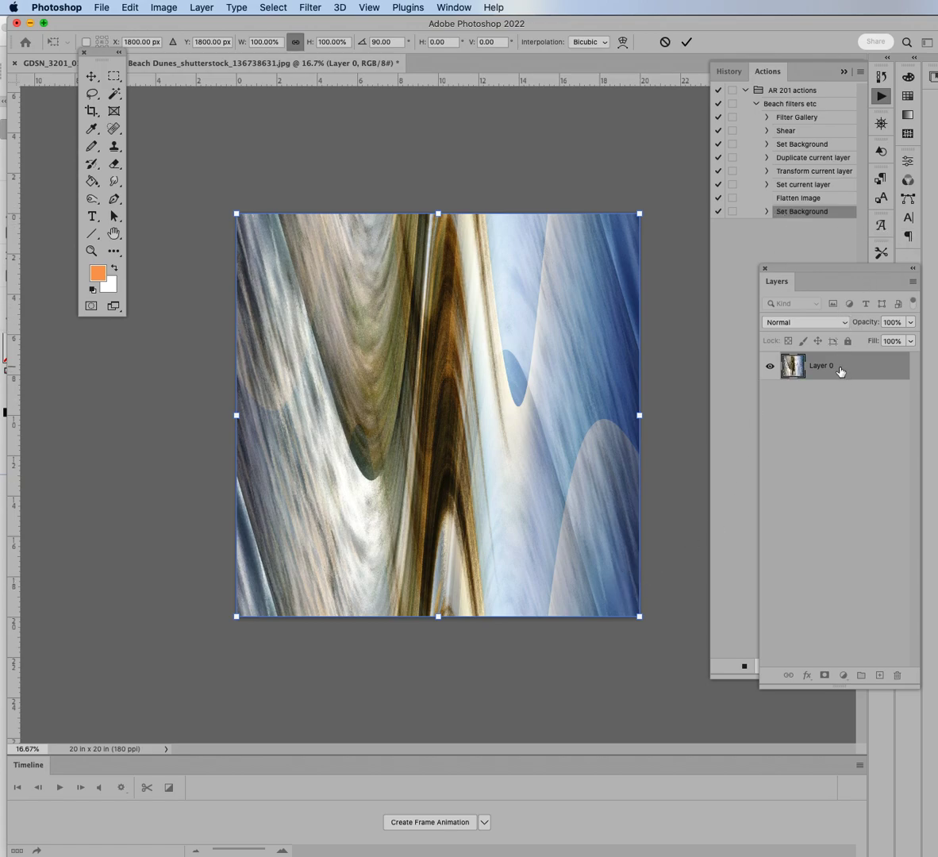
key(super+z)
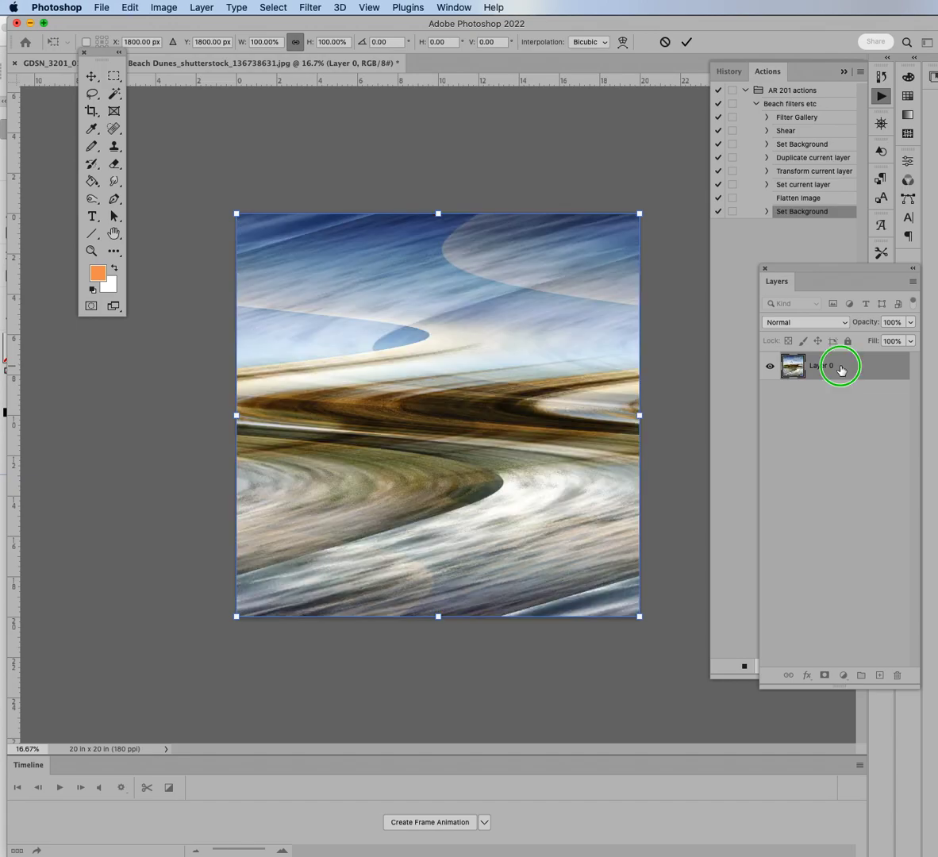
Step: Duplicate the flattened artwork's Layer 0 within the same document
right_click(841, 370)
click(875, 379)
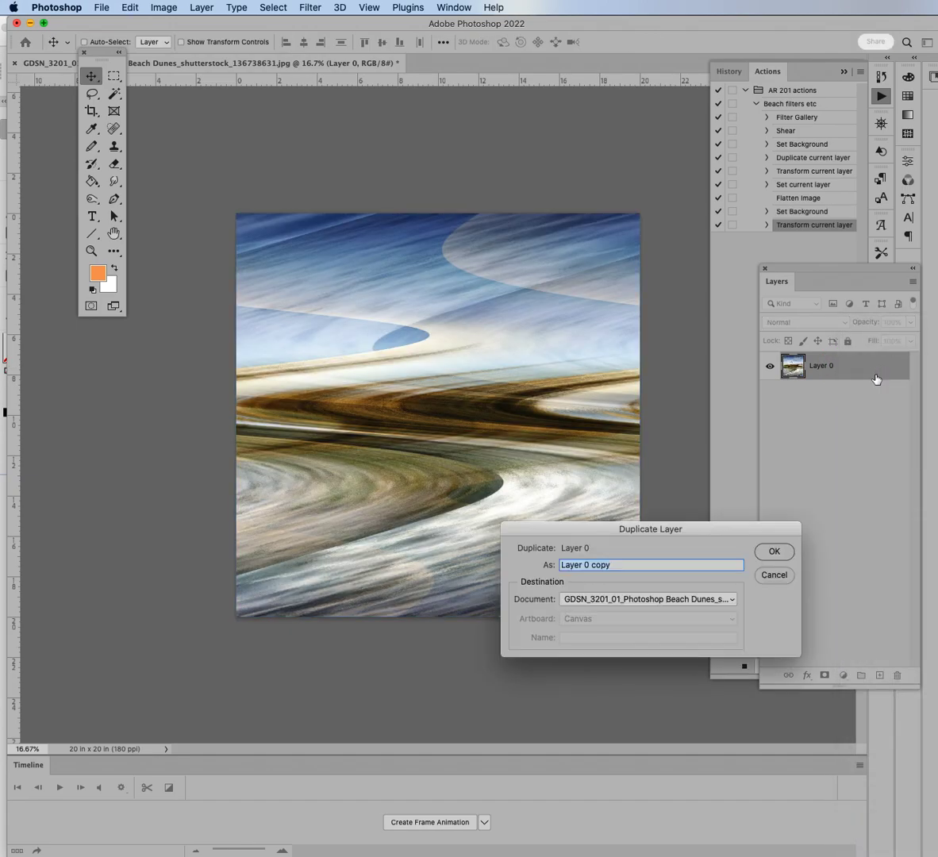
click(775, 551)
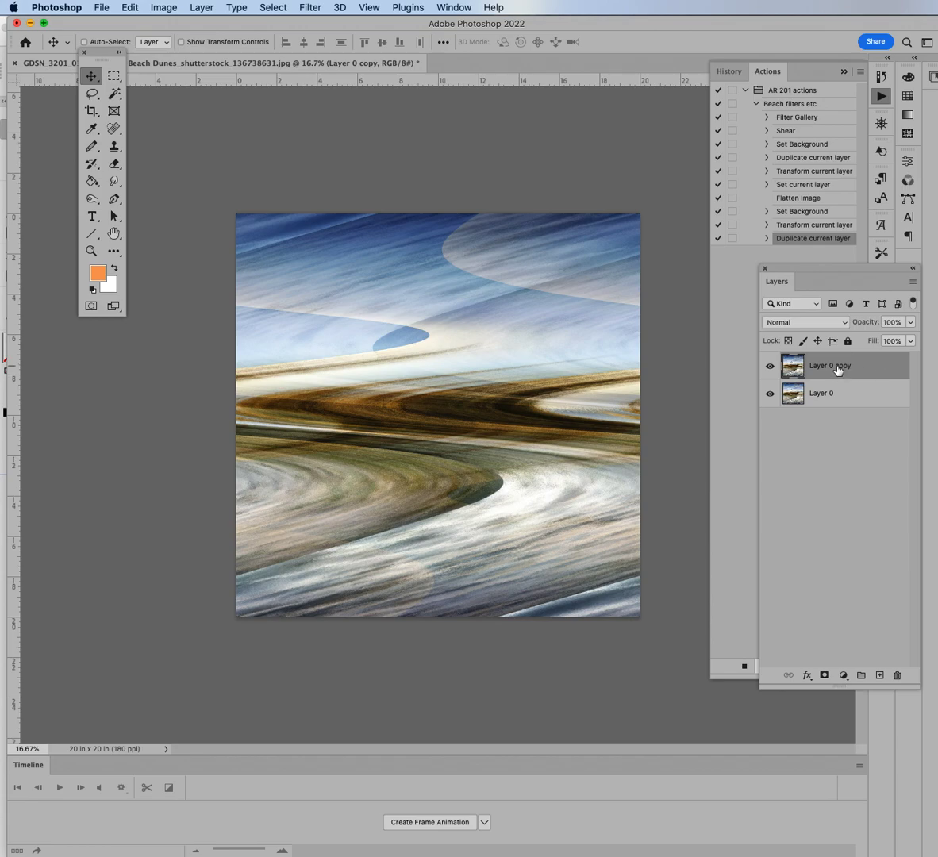
Step: Rotate Layer 0 copy by 90 degrees with Free Transform and commit the transformation
key(ctrl+t)
drag(654, 204, 643, 628)
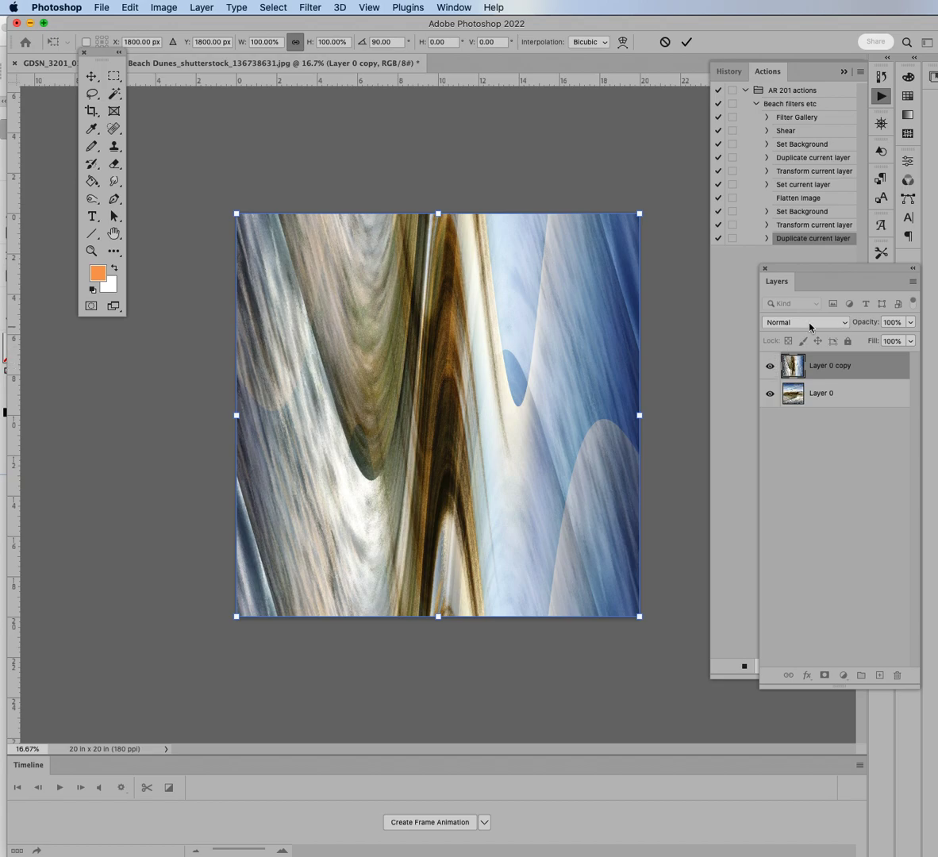
click(780, 323)
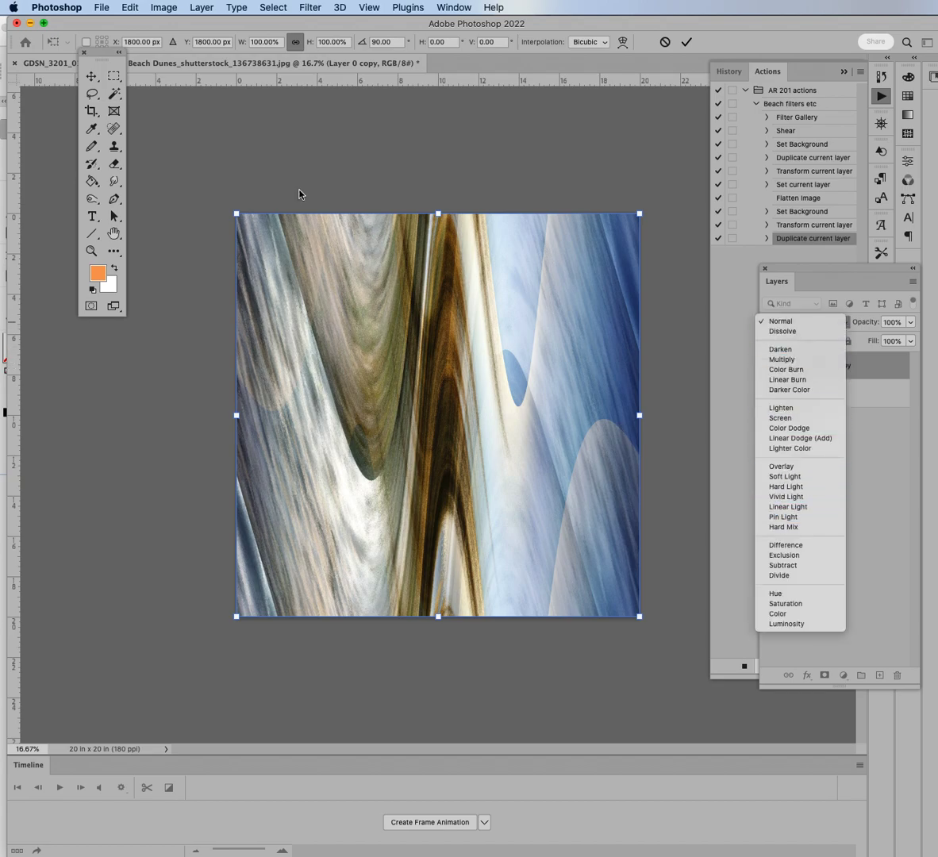
click(190, 94)
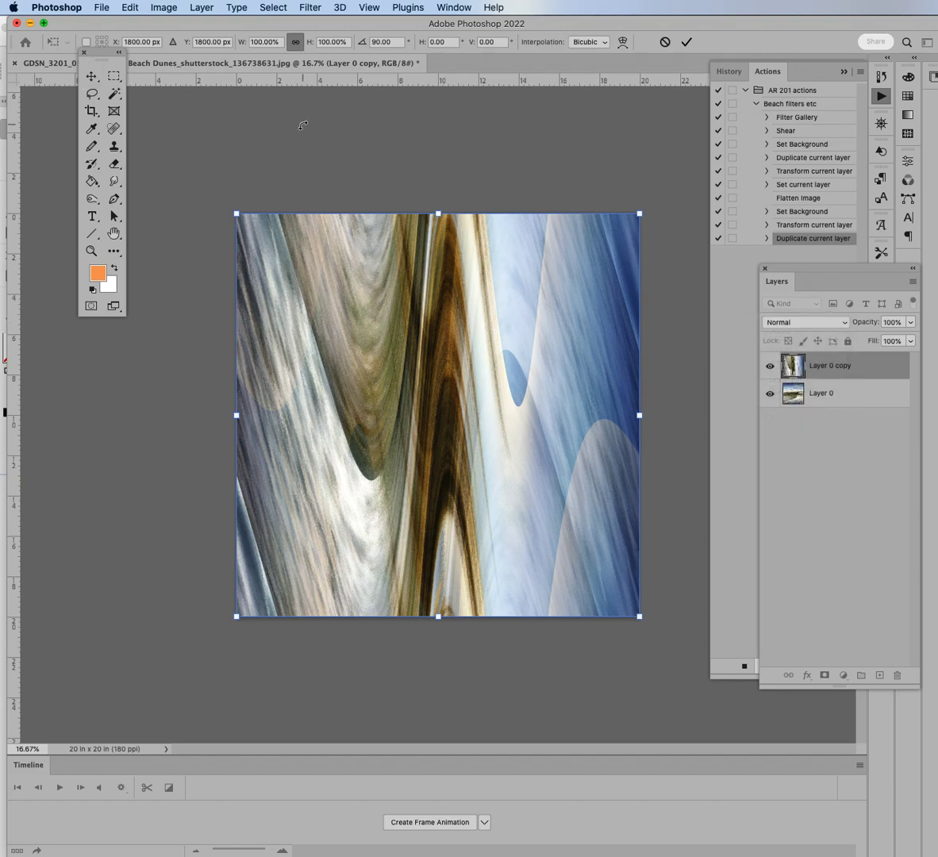
key(Return)
Step: Set the rotated copy's blend mode to Darken and flatten it together with Layer 0
click(794, 323)
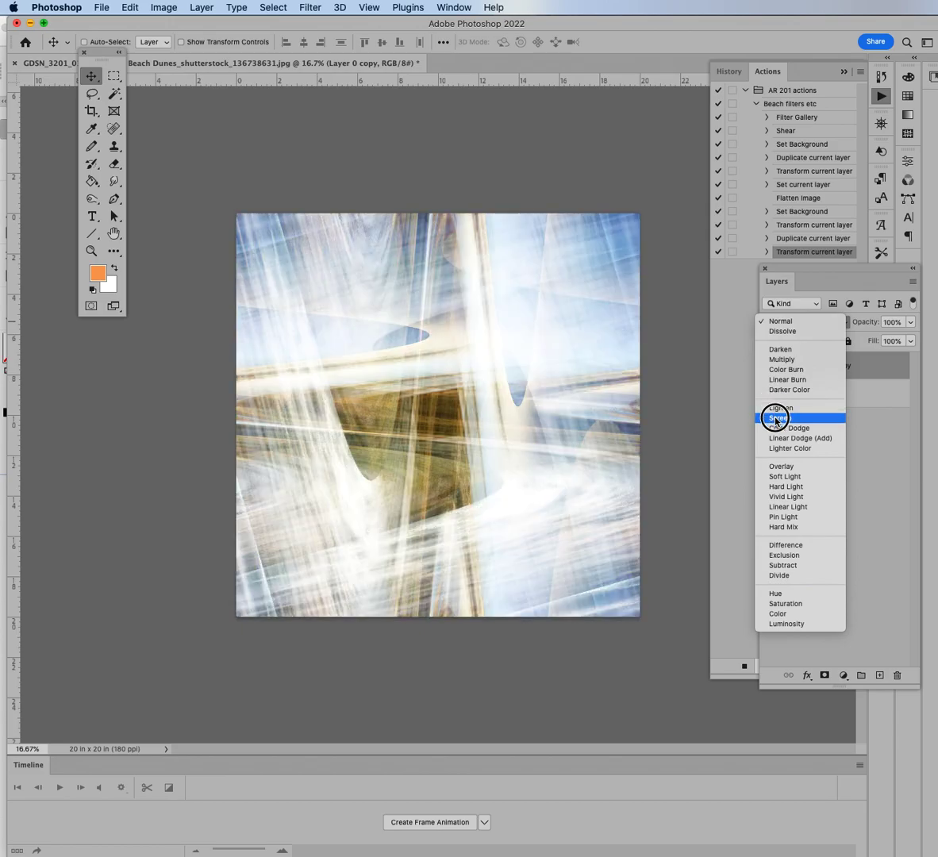
click(788, 350)
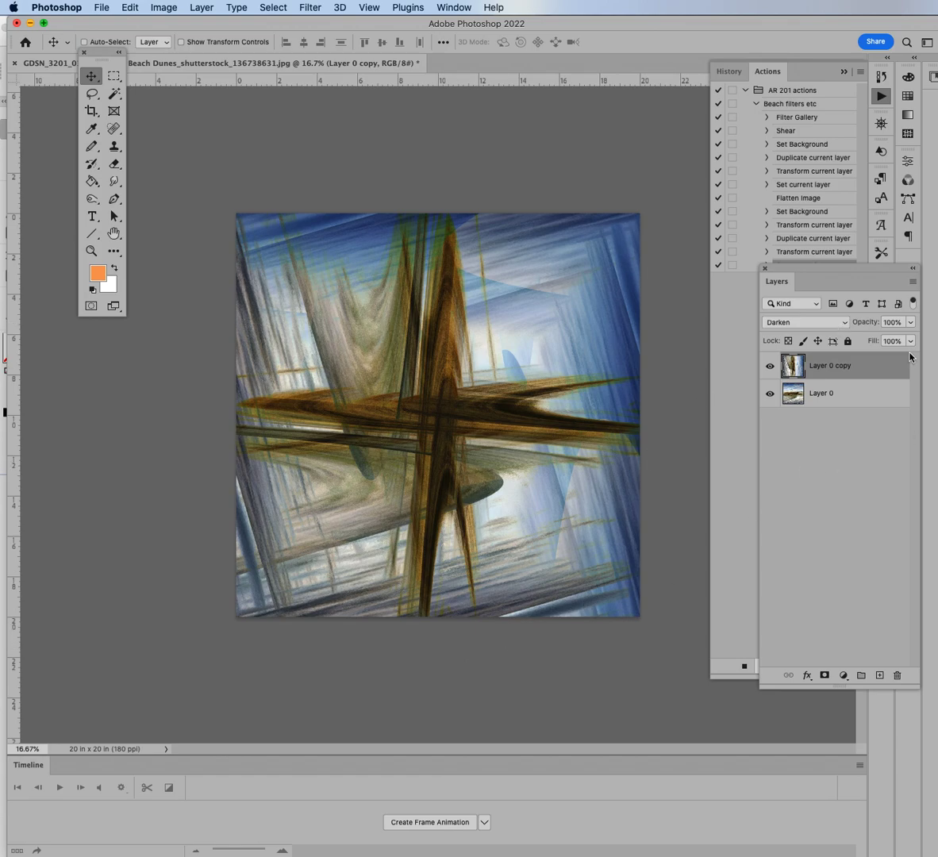
shift+click(851, 394)
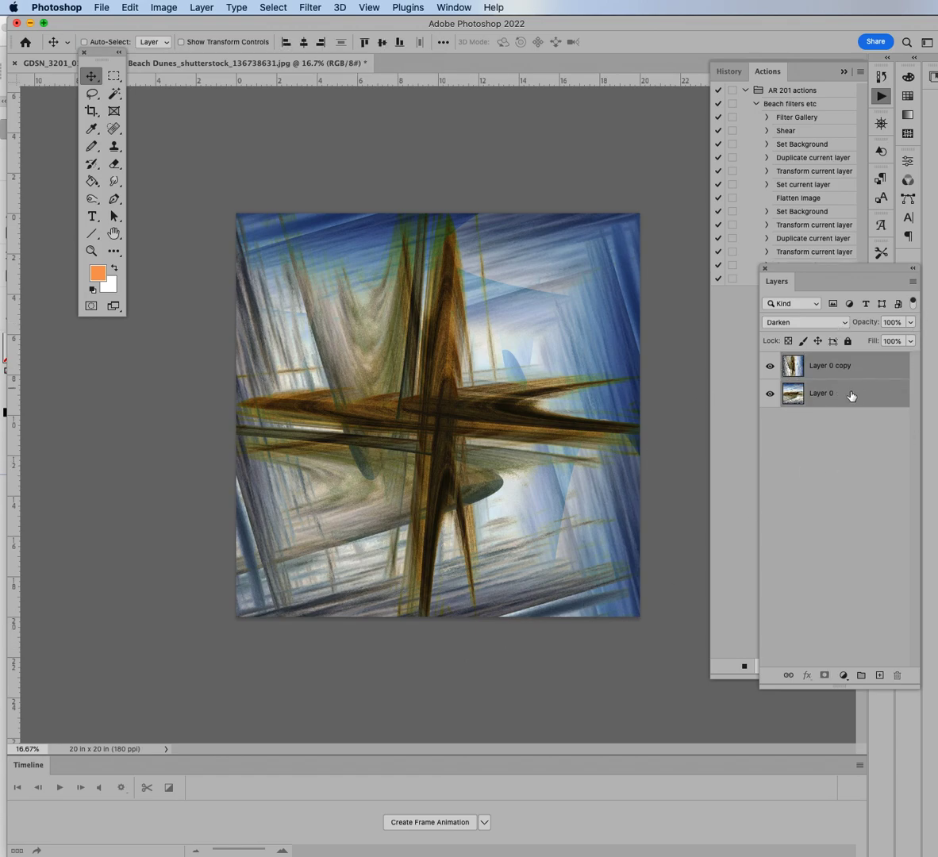
right_click(852, 393)
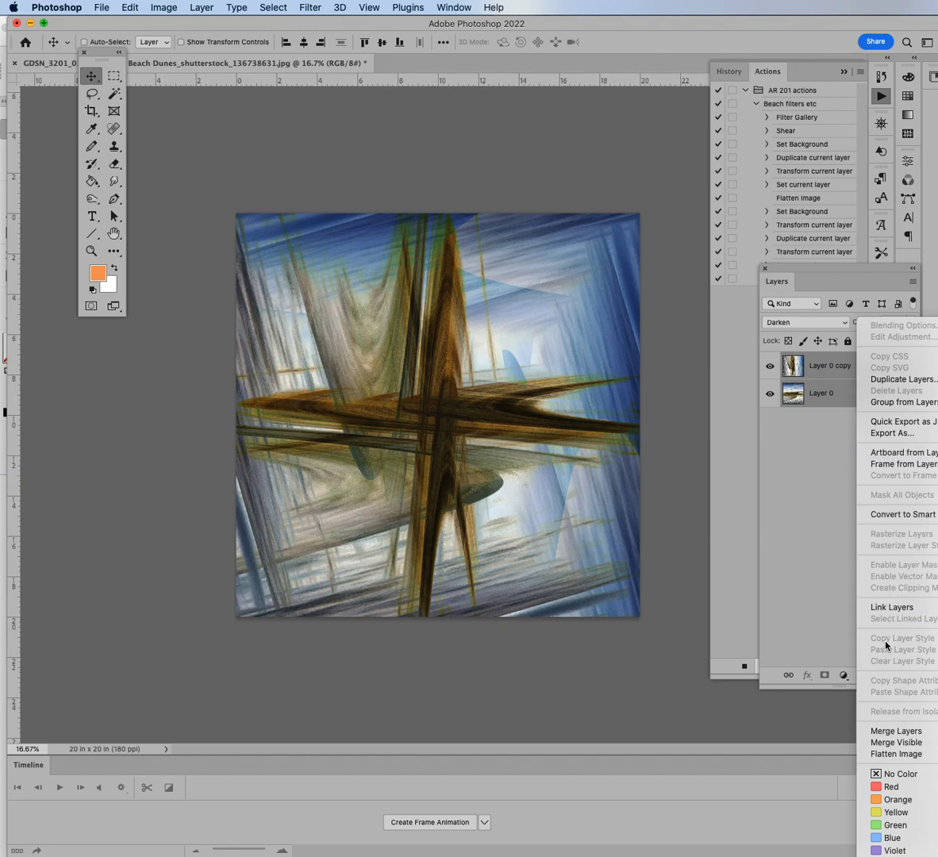
click(896, 754)
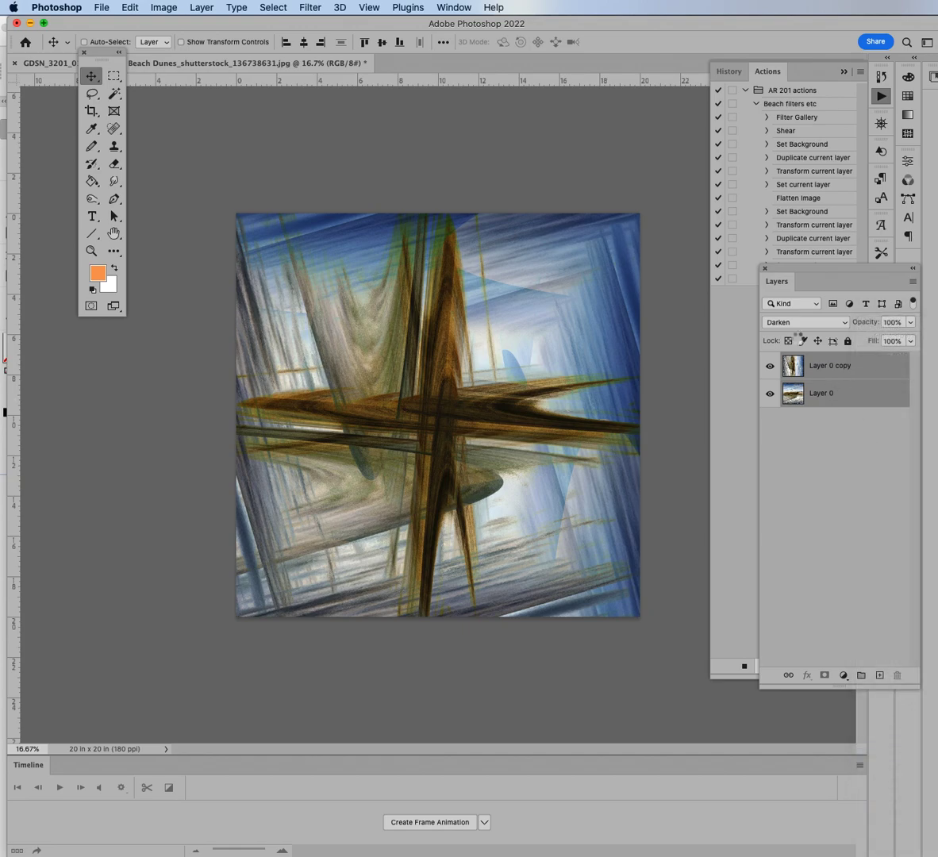
Step: Collapse and dock the layer list clear of the recorded steps, and stop recording the Beach filters etc action
click(913, 269)
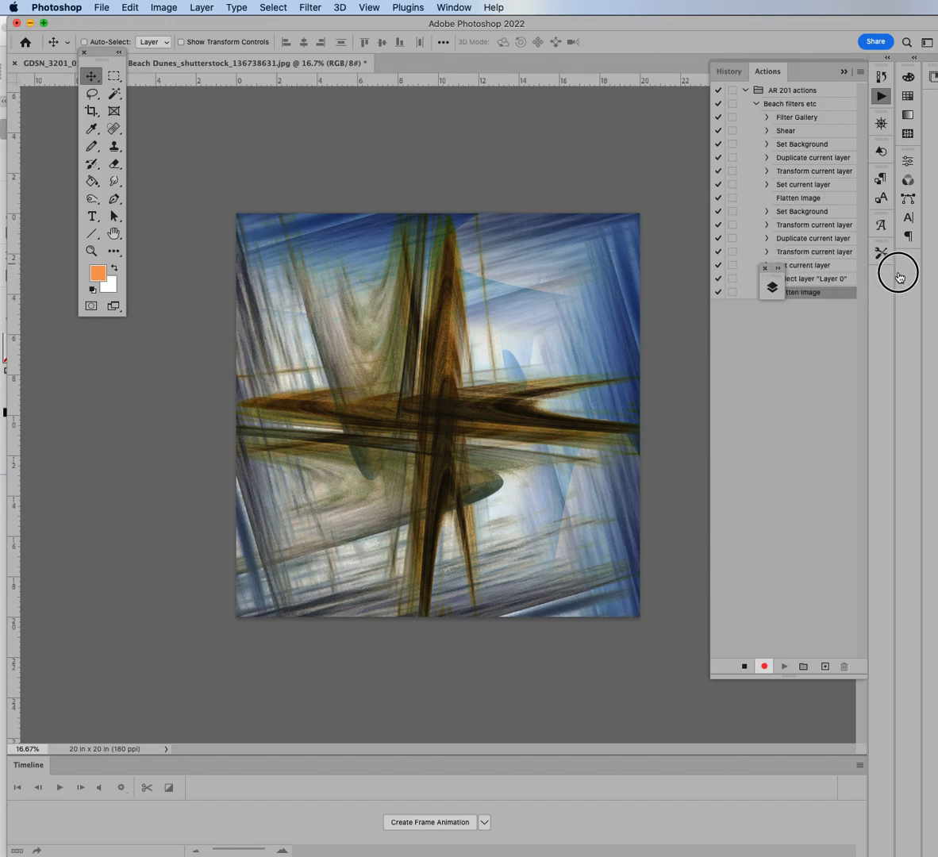
click(772, 287)
drag(789, 268, 873, 267)
click(803, 332)
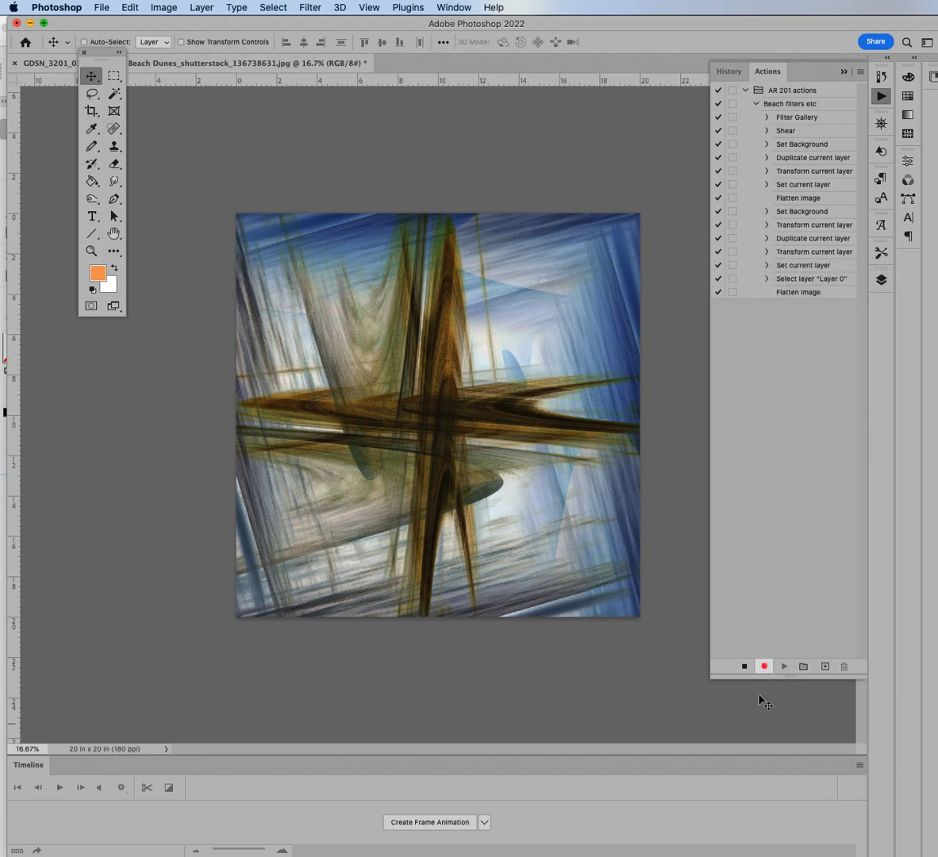
click(744, 666)
Step: Open the image Screen Shot 2023-09-22 at 11.54.53 AM.png from the Desktop
click(100, 7)
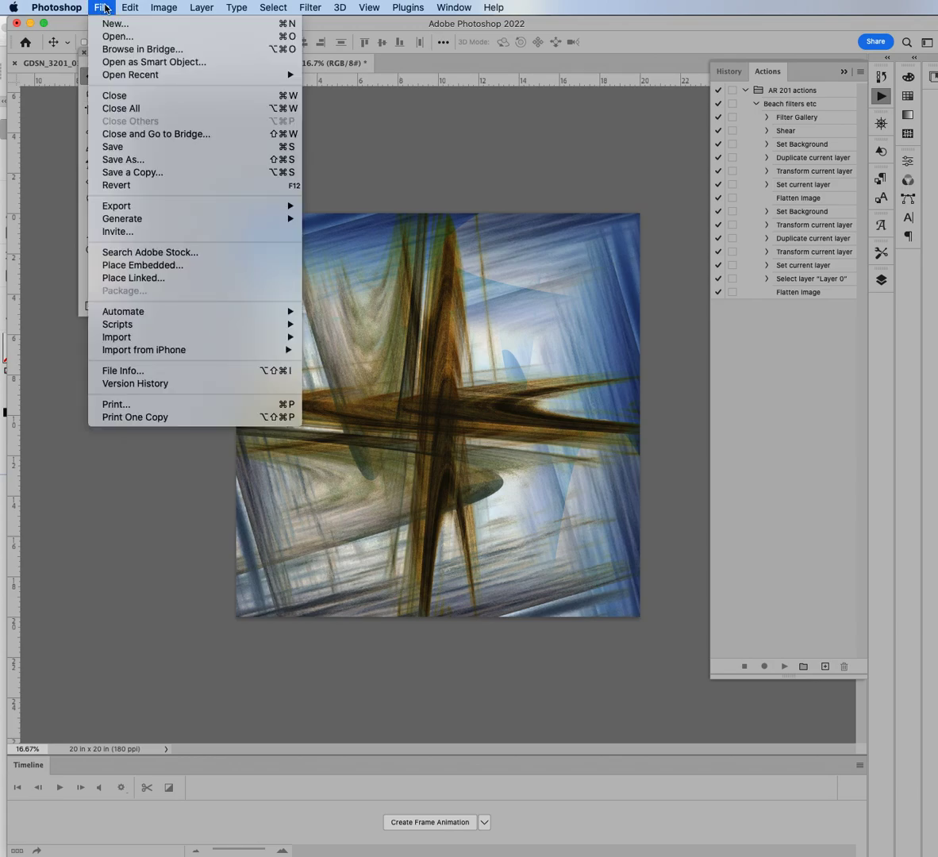
click(112, 37)
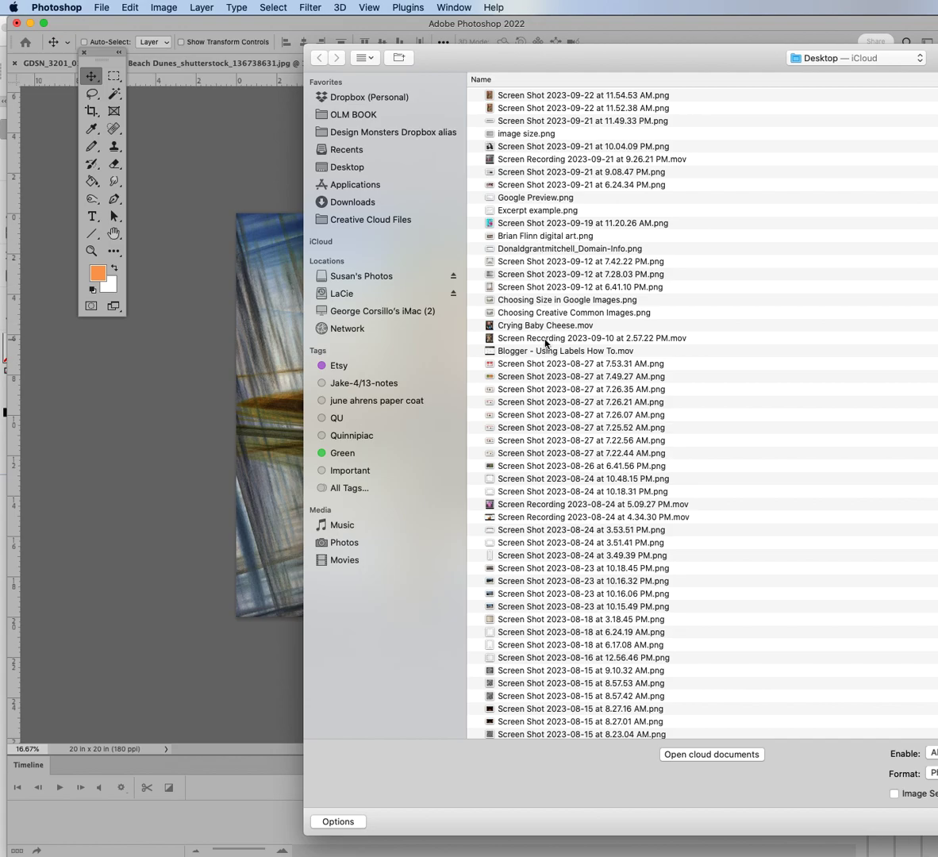
click(512, 94)
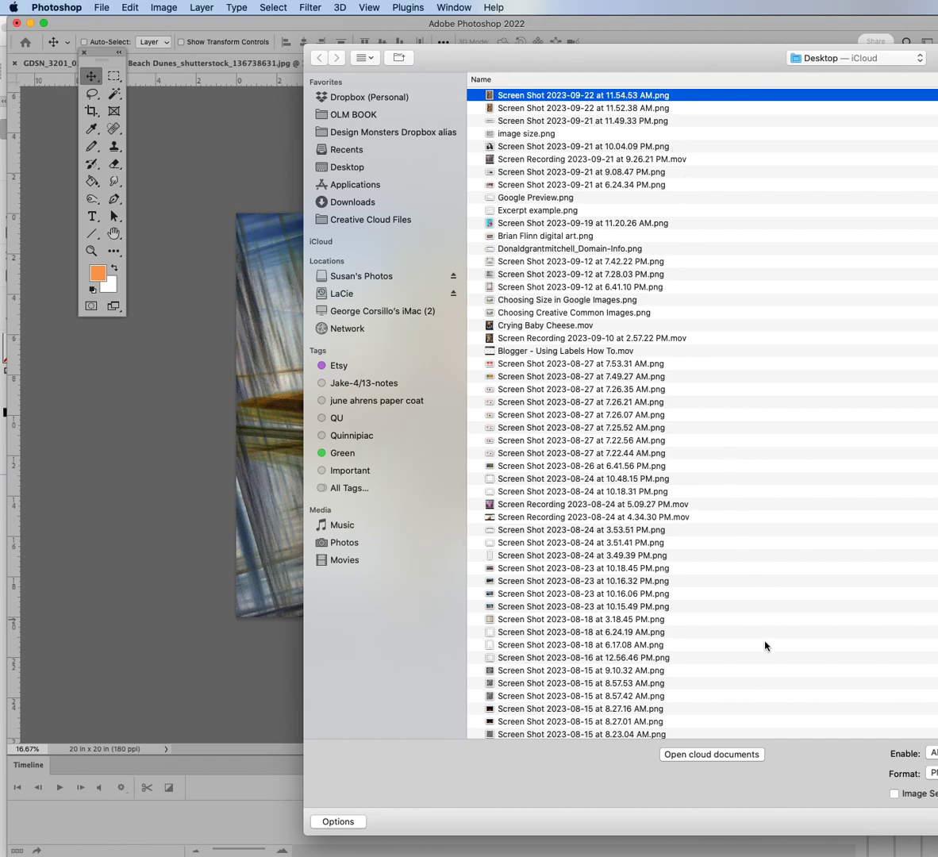
key(Return)
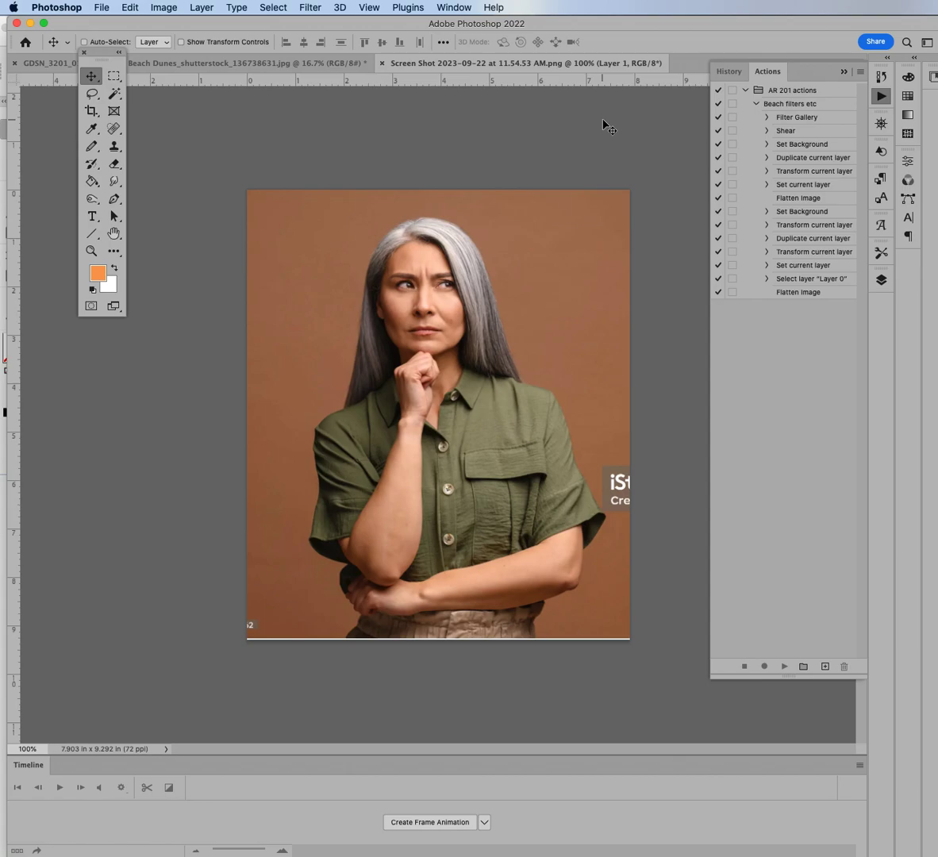
Step: Play the whole Beach filters etc action on the portrait, continuing past the Set Background command
click(800, 104)
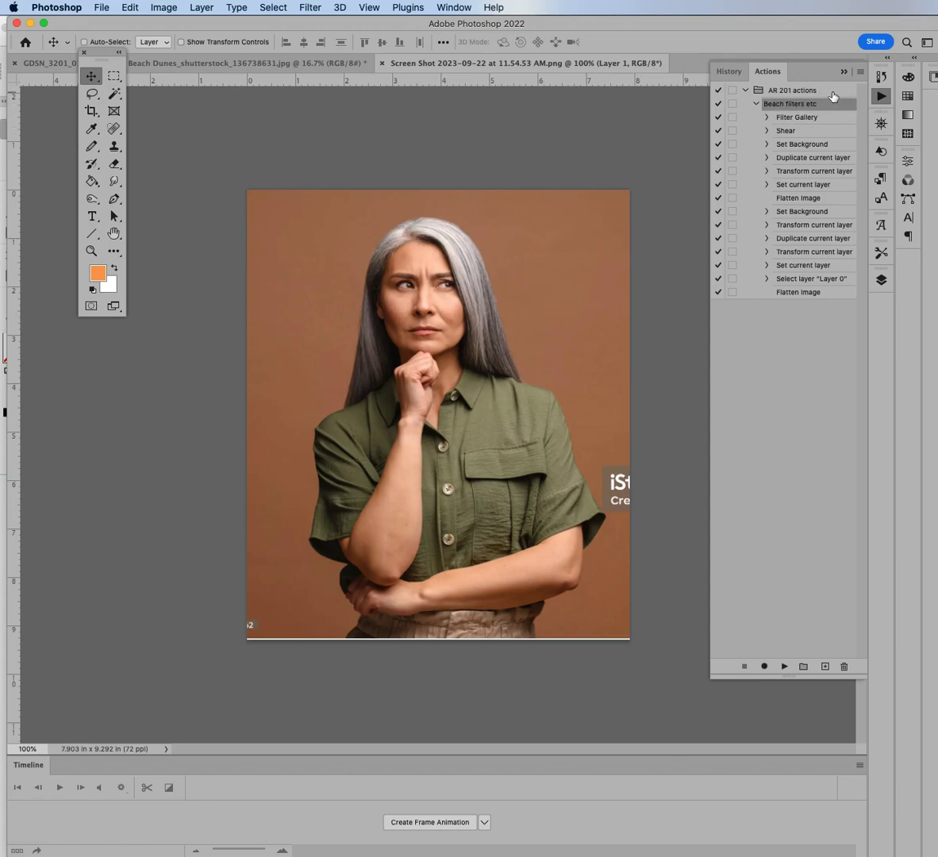
click(784, 667)
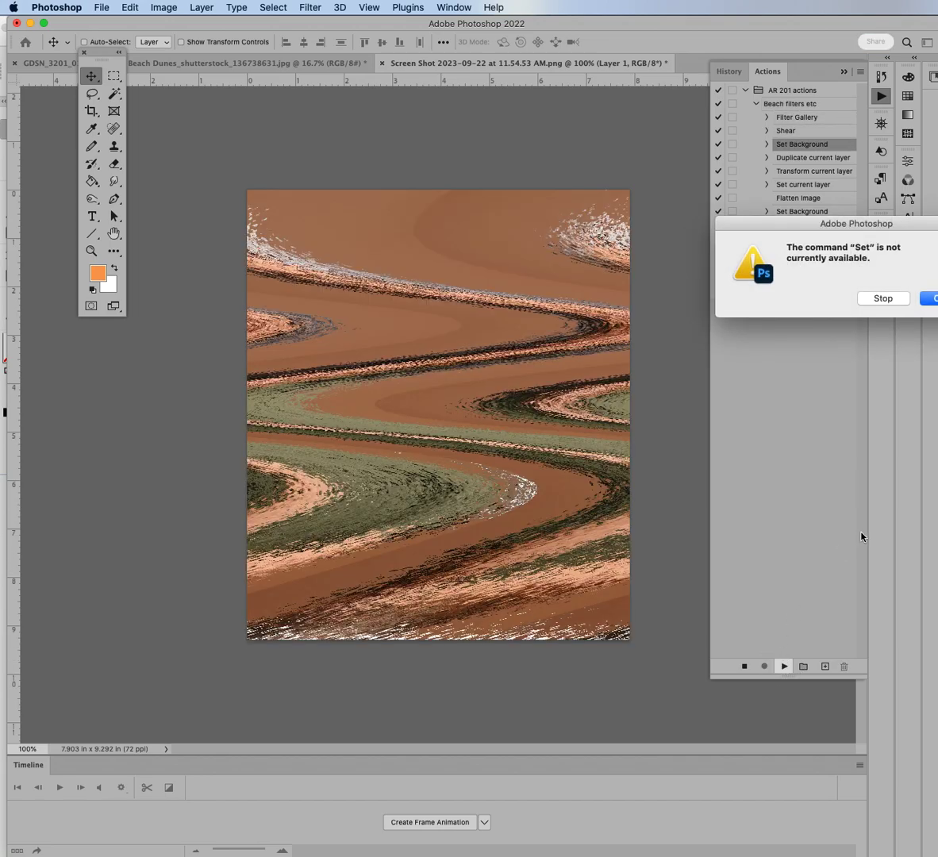
click(931, 300)
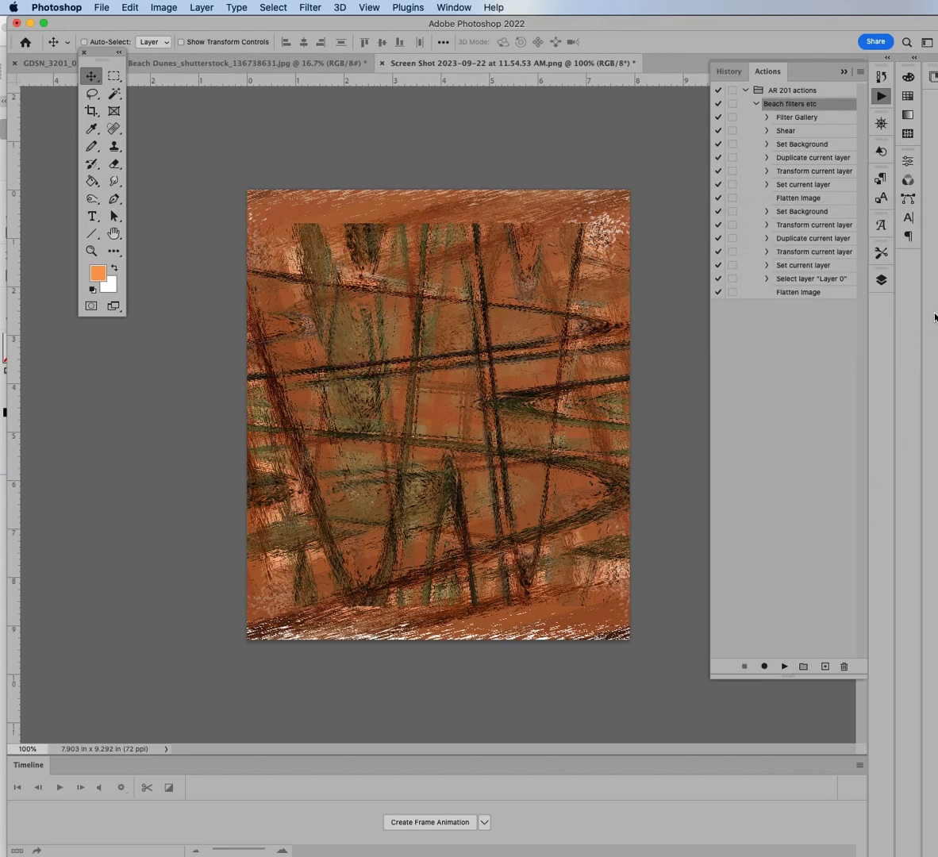
Step: Step back through the portrait's history states and restore its original opening snapshot
click(886, 283)
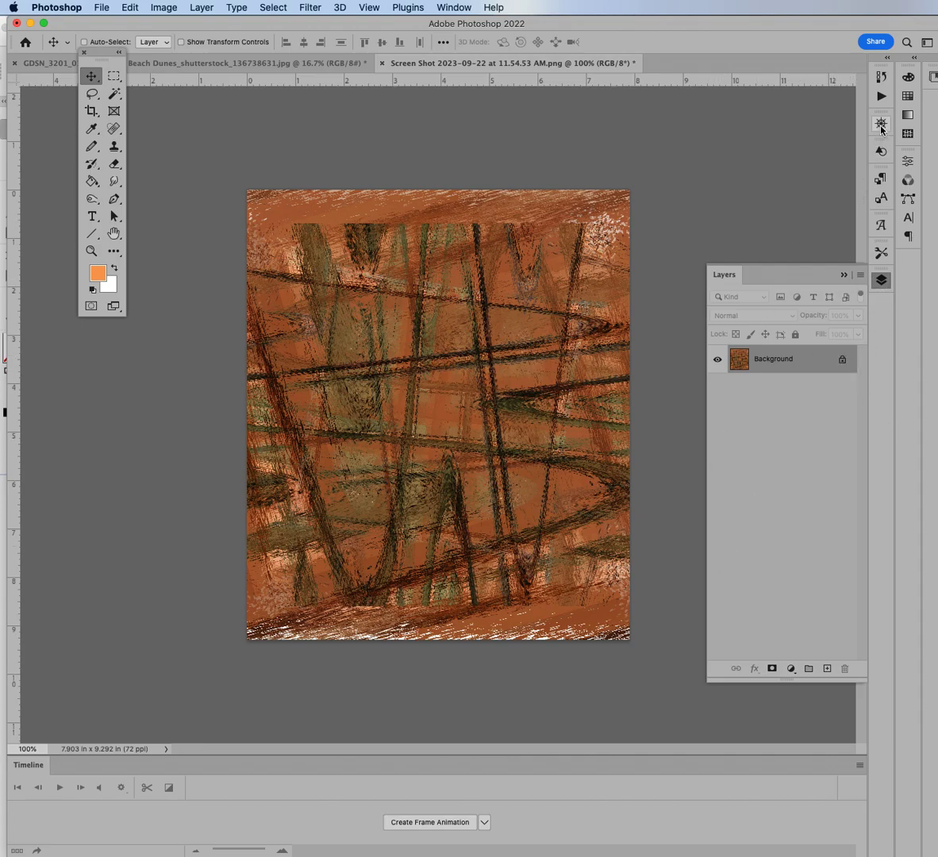
key(alt+F9)
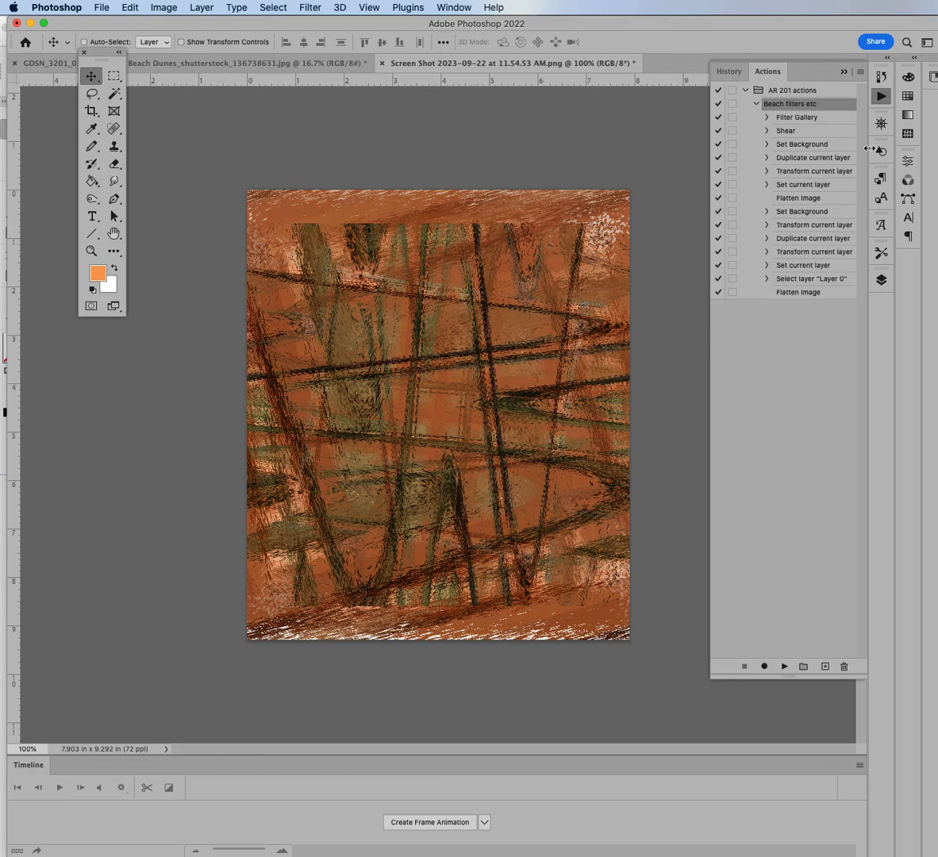
click(882, 76)
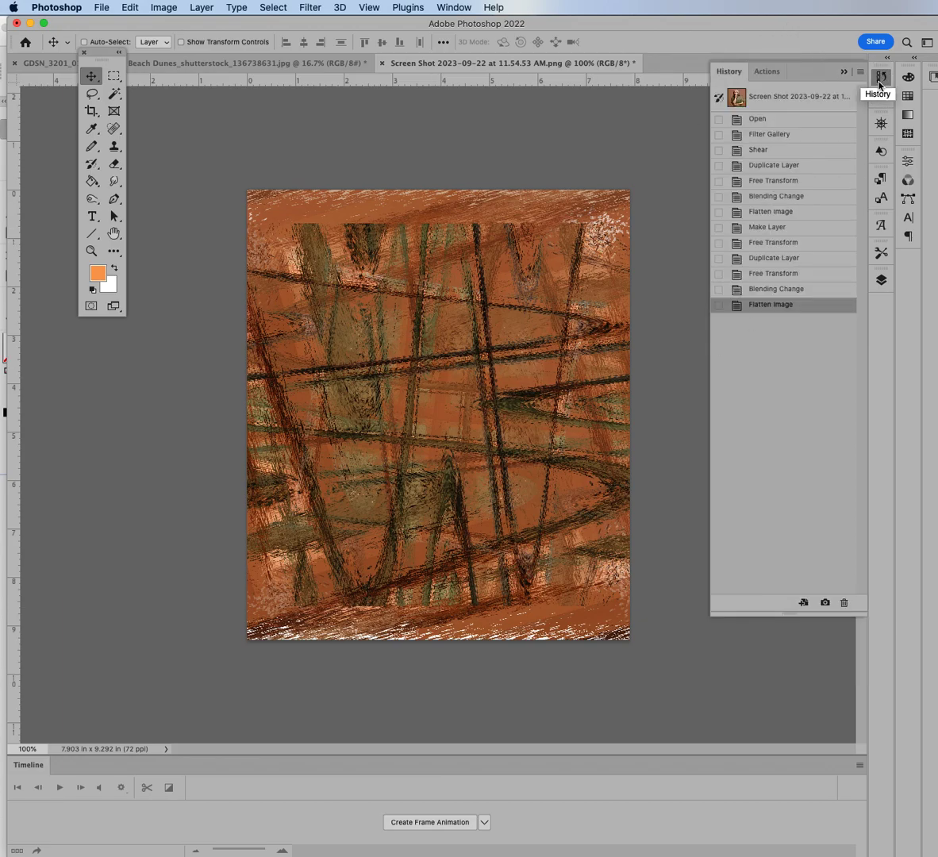
click(784, 289)
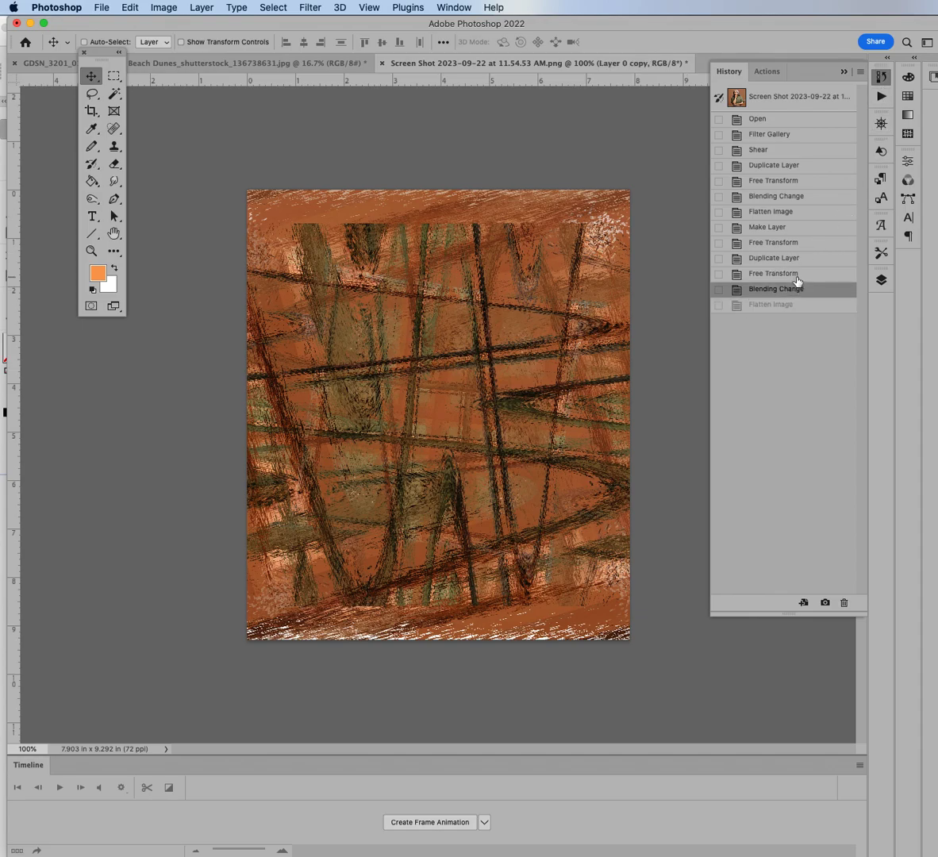
click(805, 273)
click(811, 258)
click(802, 243)
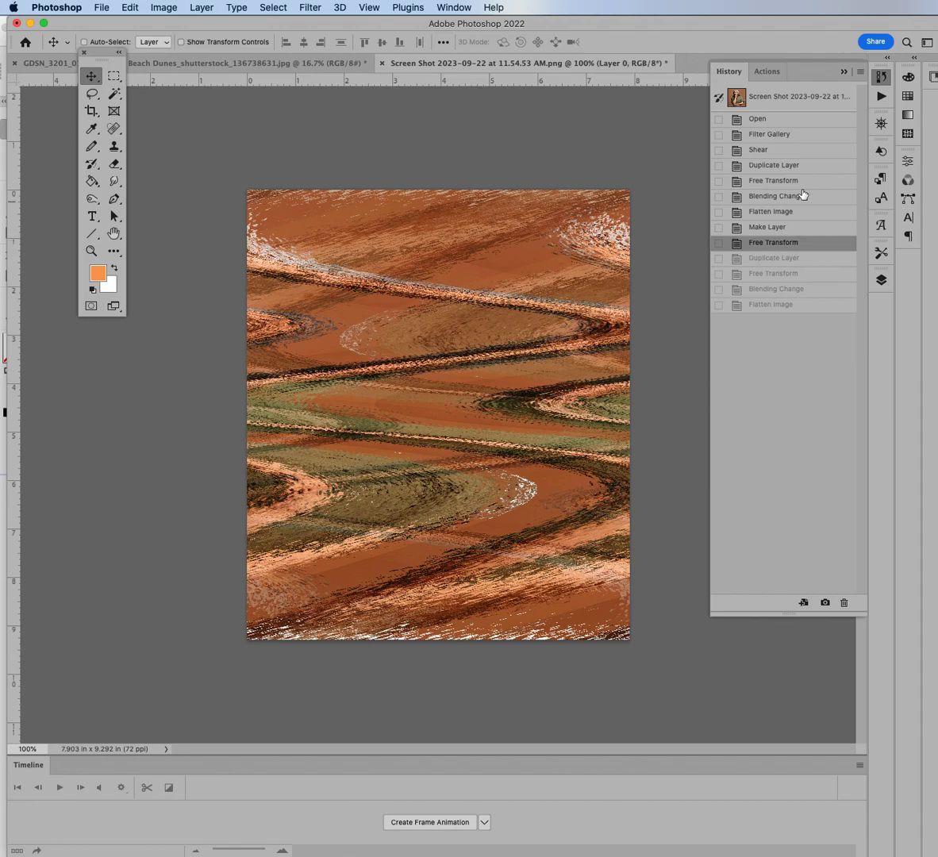
click(797, 115)
click(792, 95)
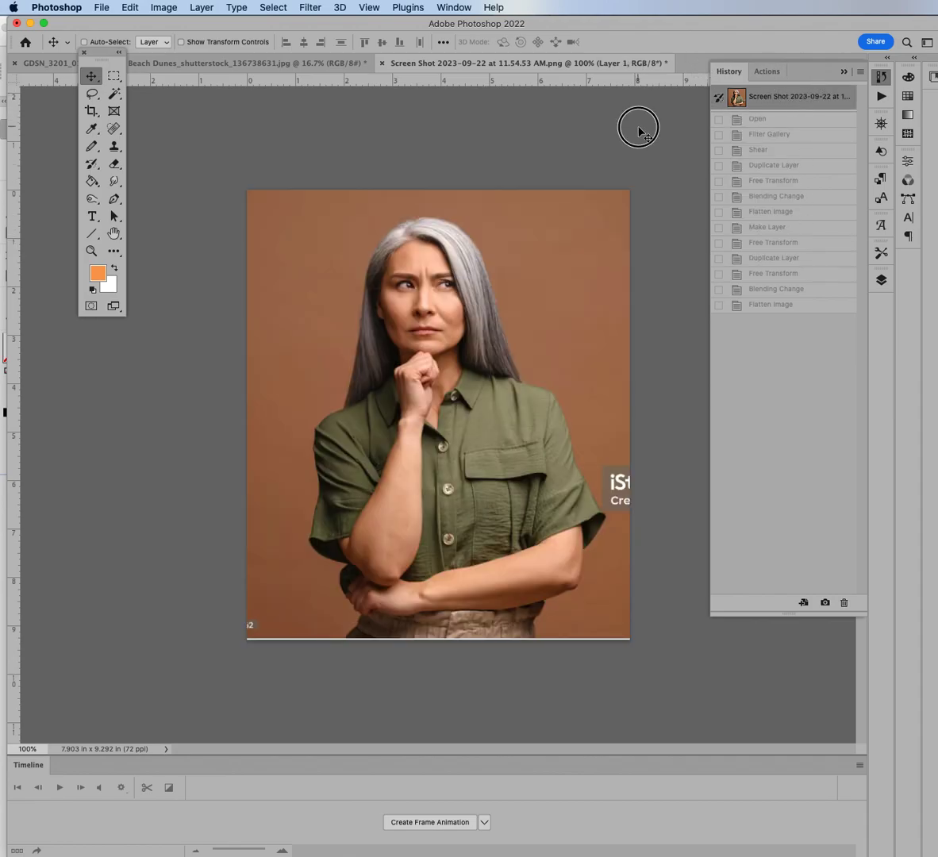
Step: Play Beach filters etc on the portrait from its second Duplicate current layer step, continuing past the Select layer command
click(881, 96)
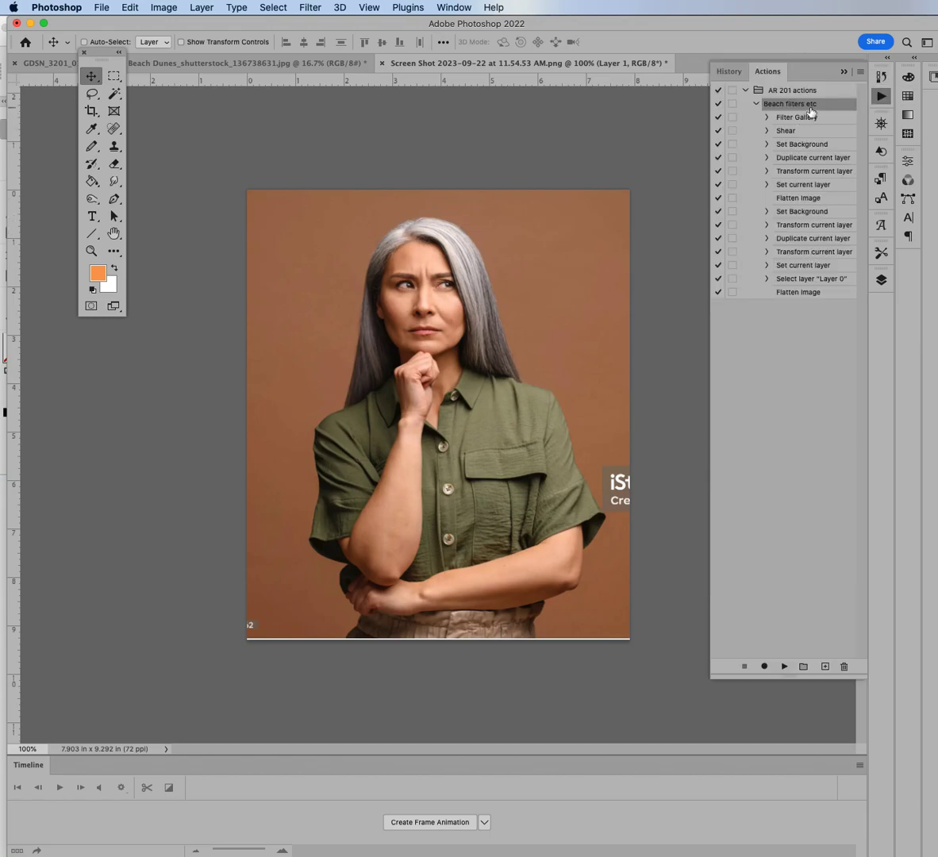
click(814, 239)
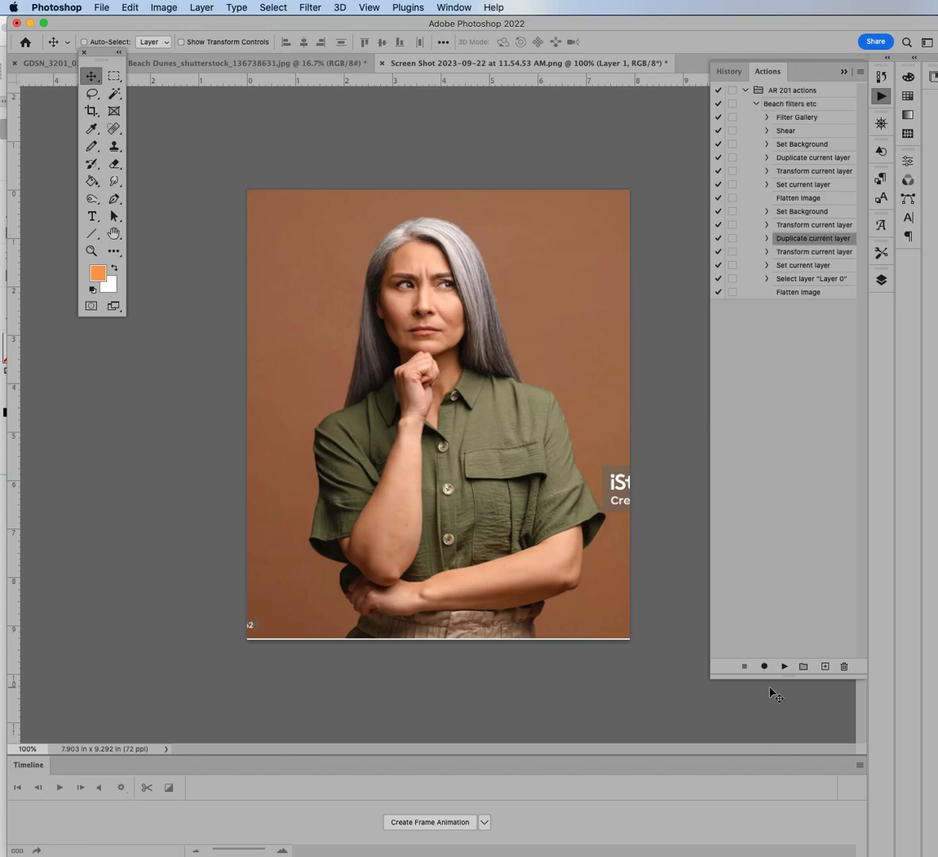
click(783, 667)
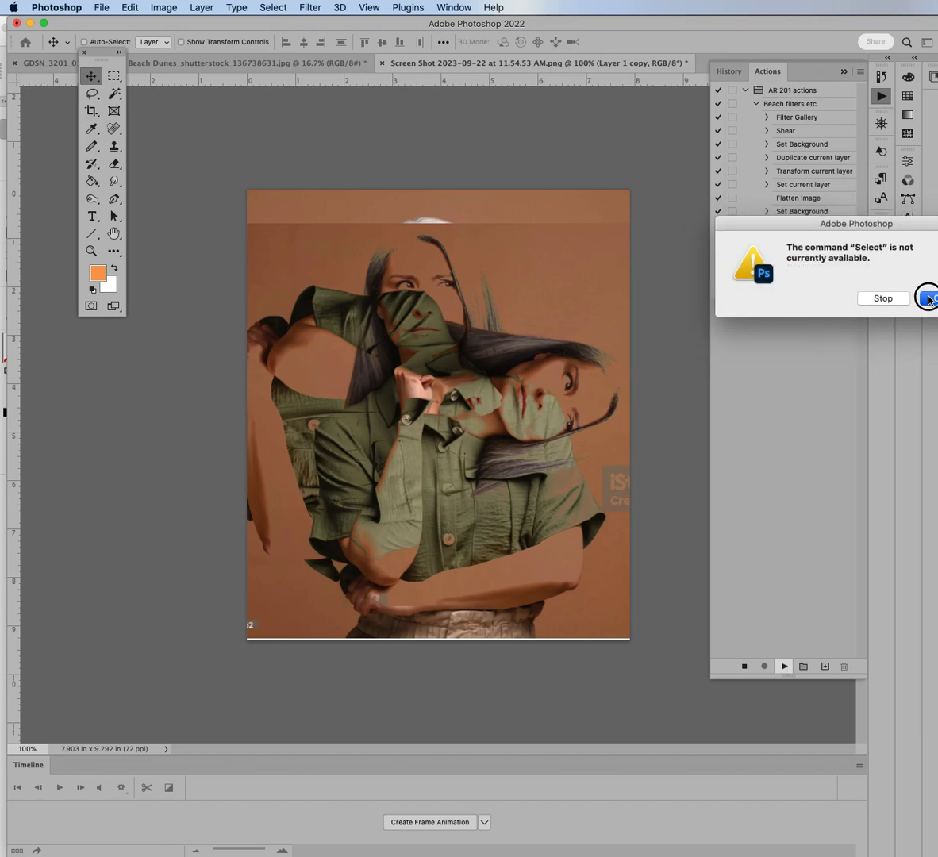
click(931, 299)
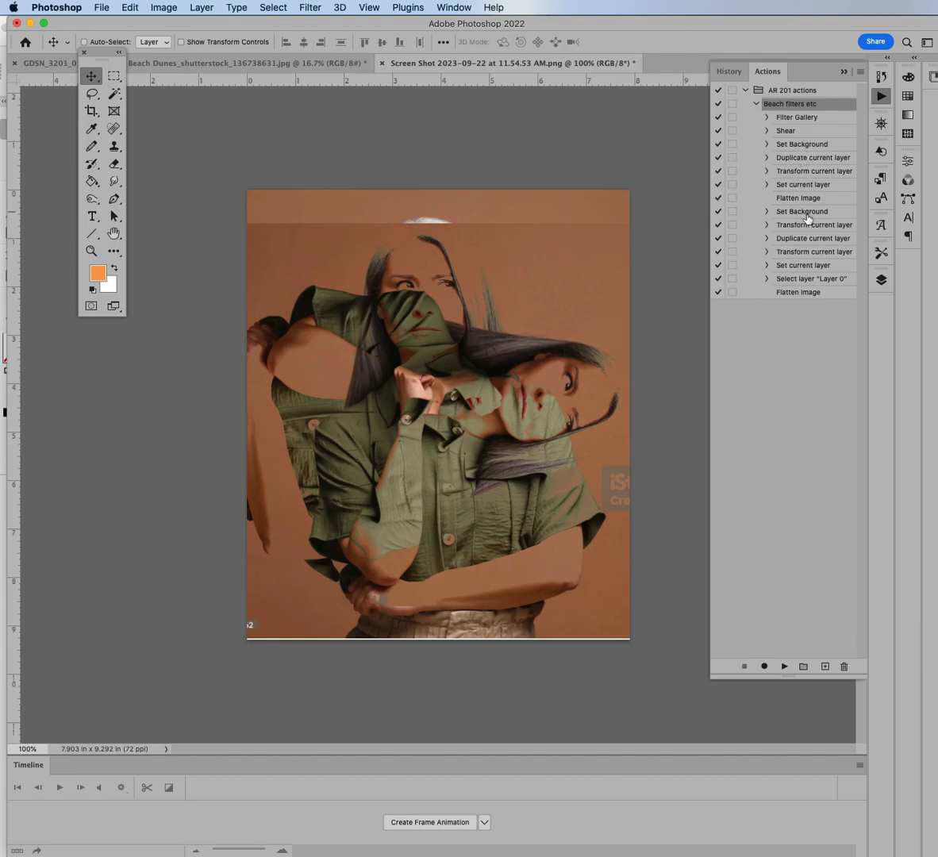
Step: Play the Beach filters etc action on the flattened portrait starting from its Shear step
click(794, 117)
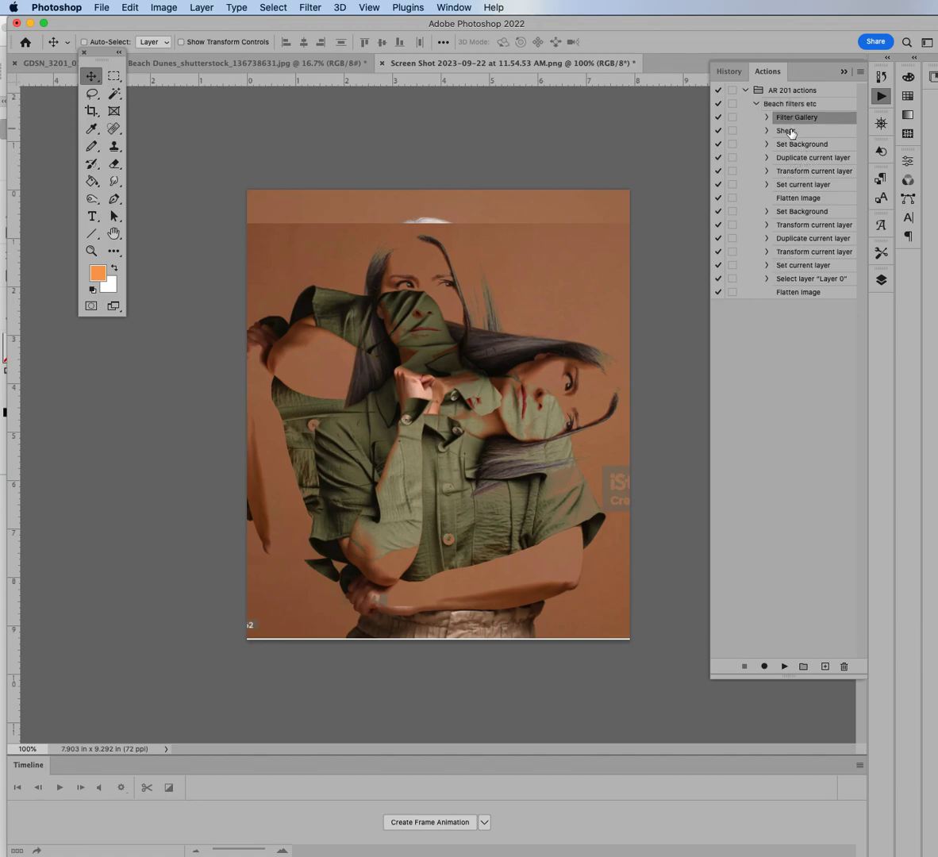
click(790, 131)
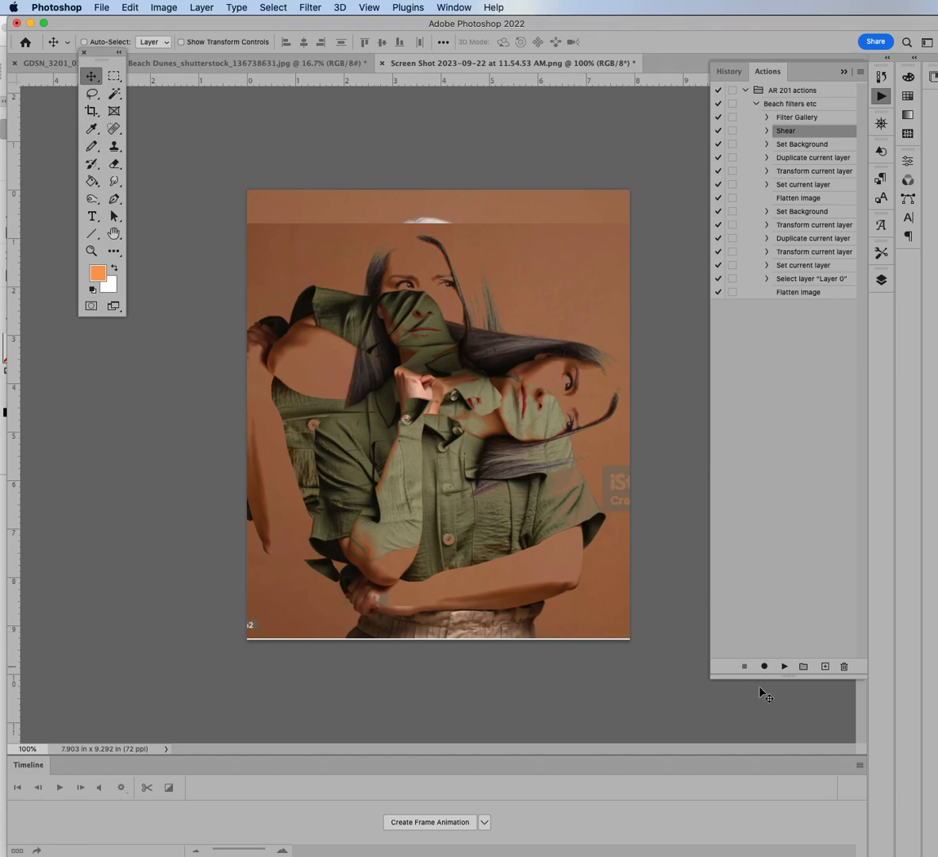
click(785, 667)
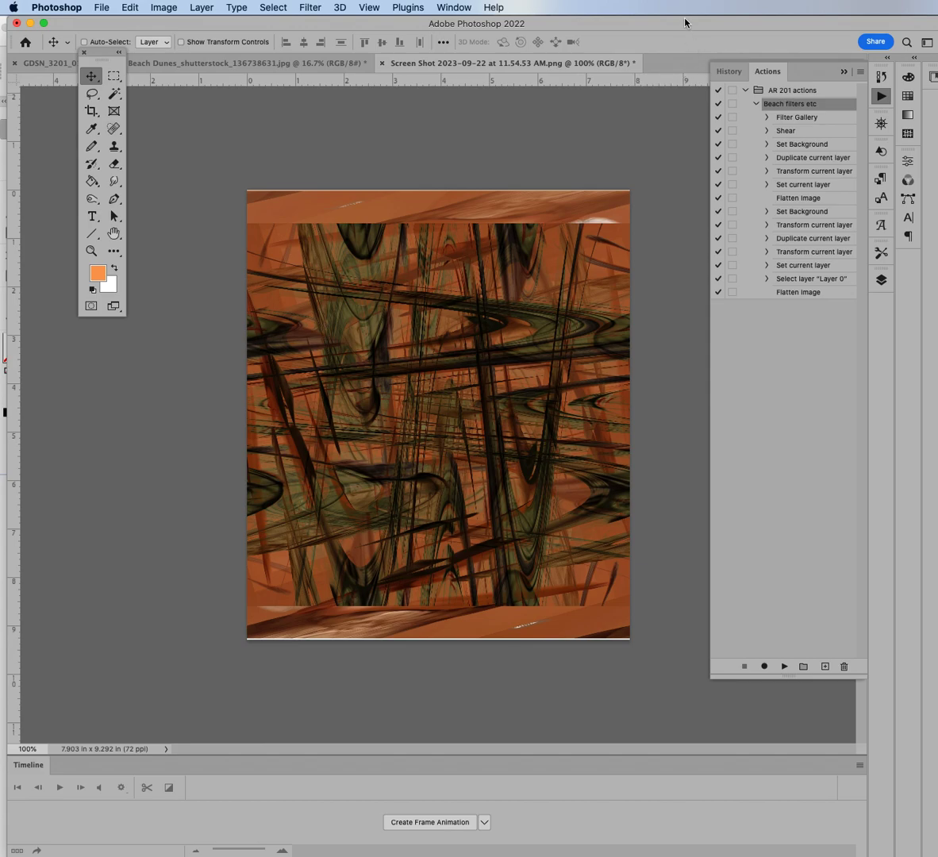
Step: Shift the application window aside and switch back to the beach dunes document
drag(688, 23, 802, 20)
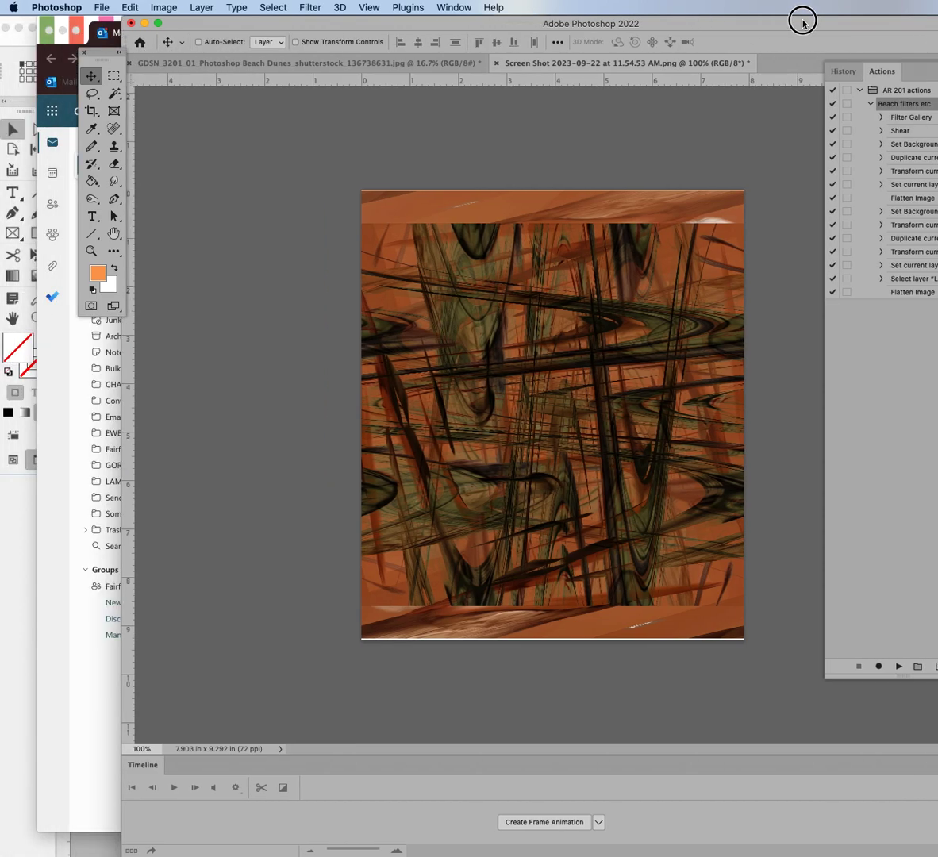
click(422, 67)
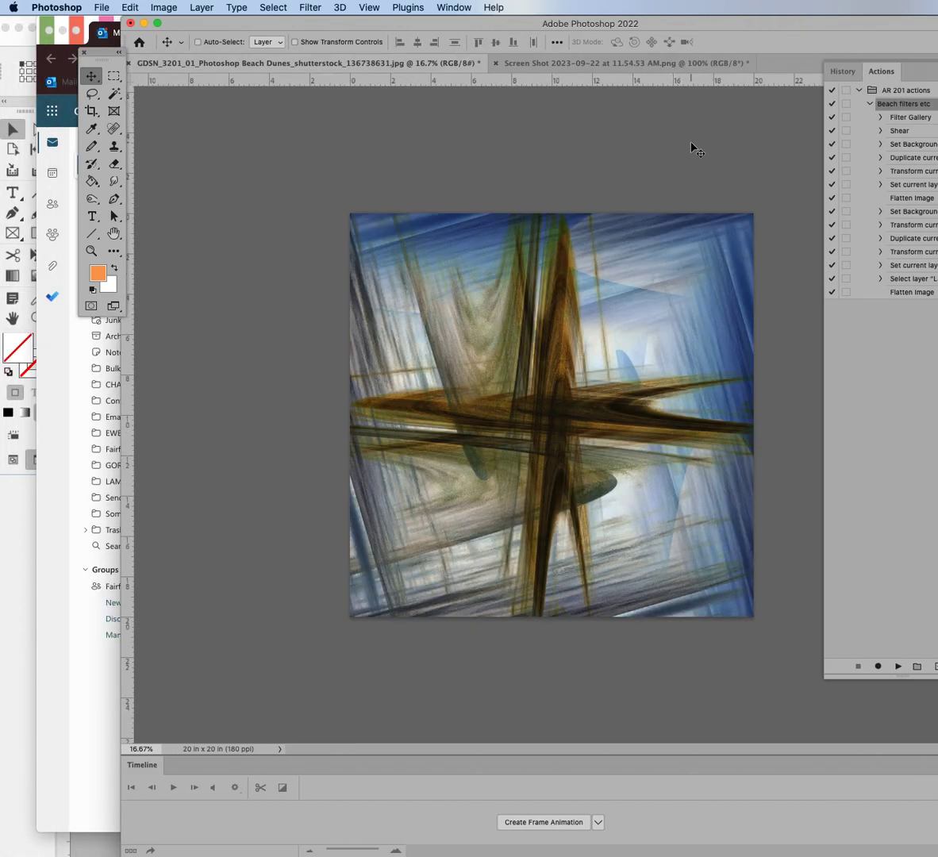